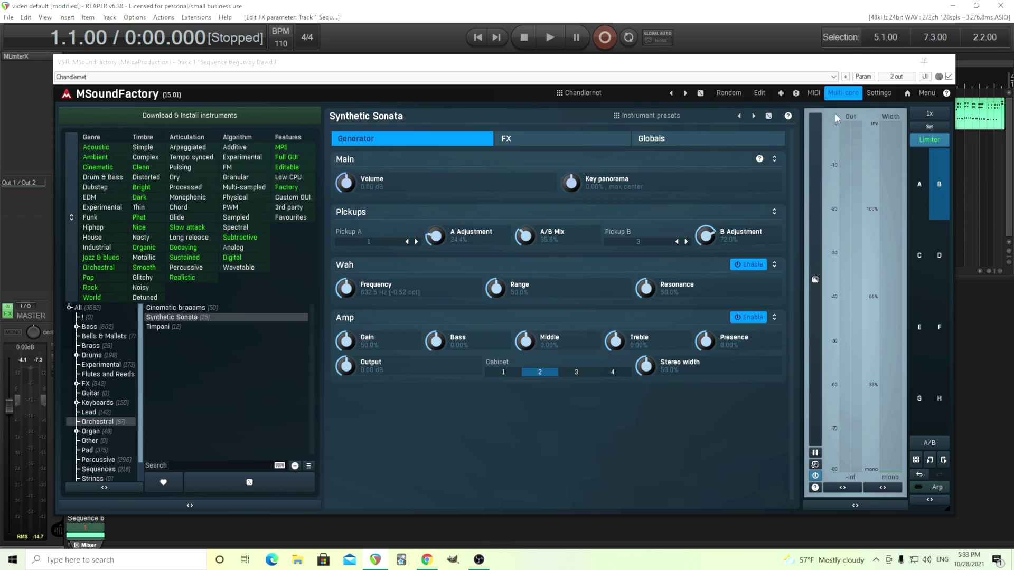
- During playback, set Modulation fully wet with about +68% feedback, and enable a shorter, wetter Reverb
click(550, 37)
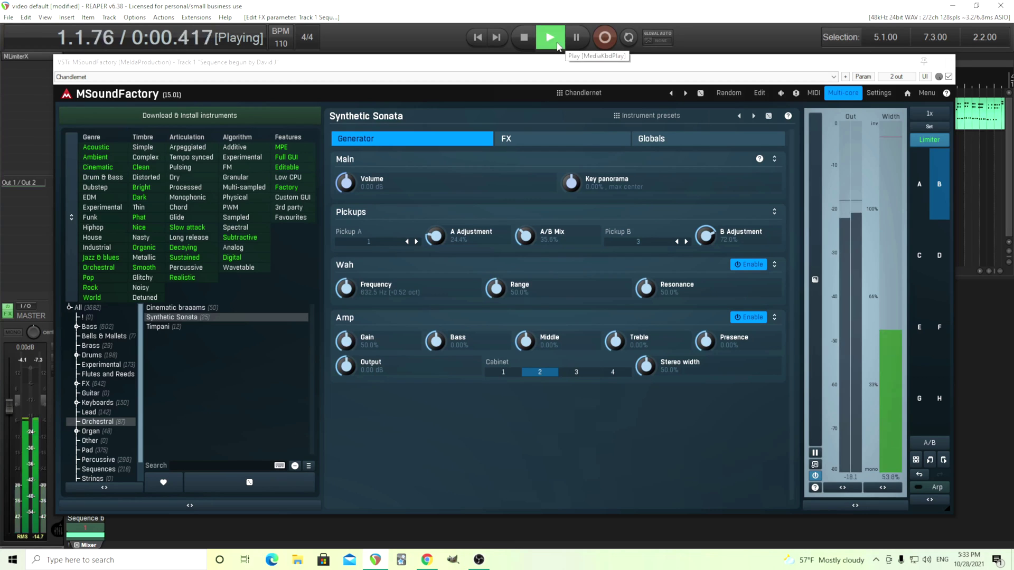
click(562, 138)
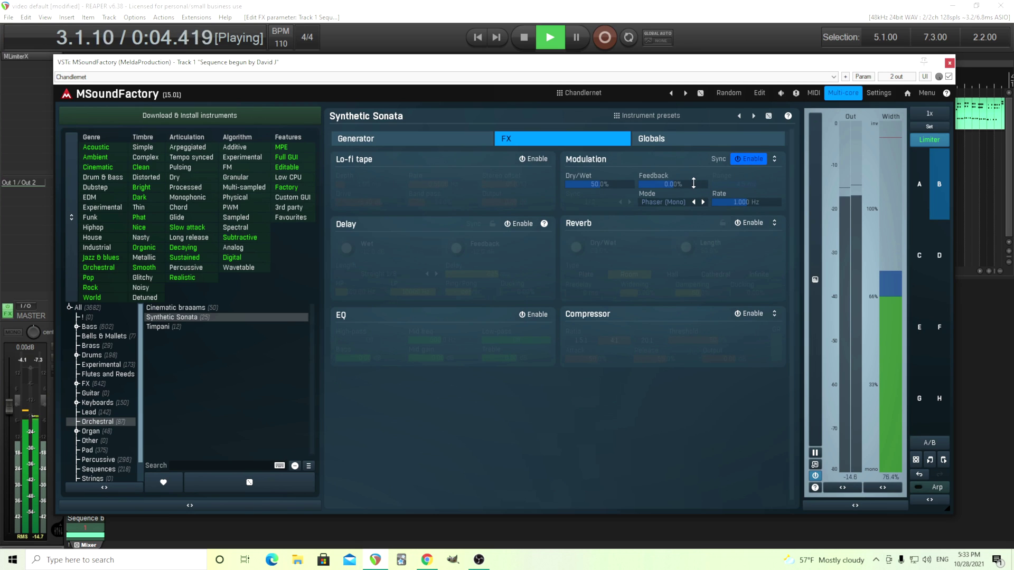
double_click(600, 184)
drag(706, 185, 705, 168)
click(749, 222)
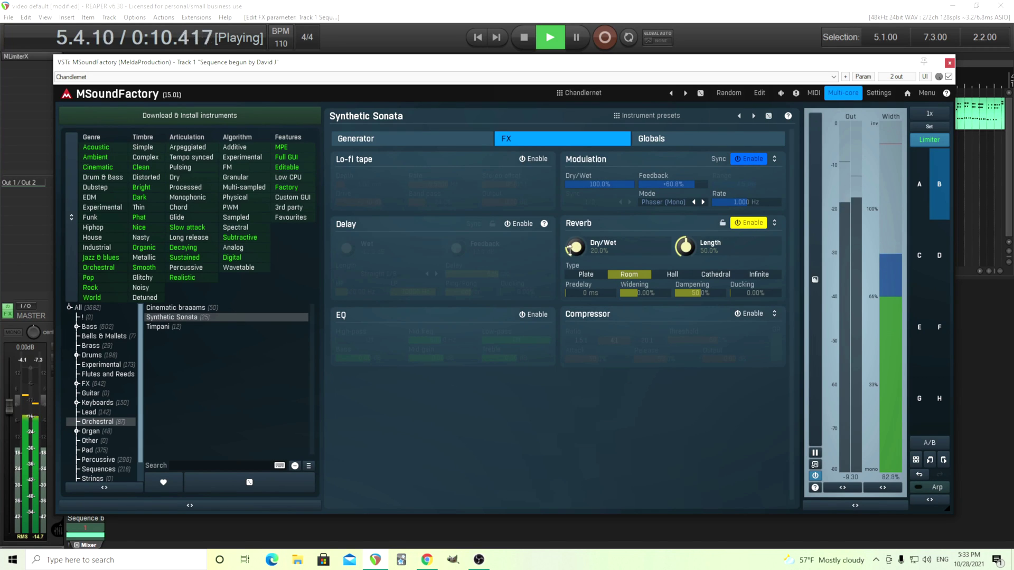
drag(708, 252, 708, 267)
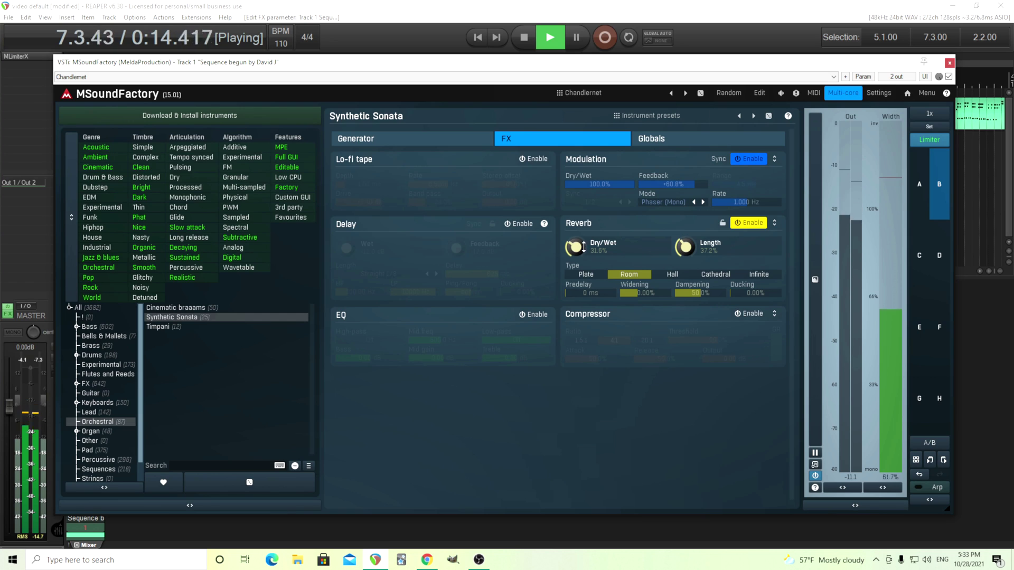
- Stop playback, then switch off Modulation and Reverb and return to the Generator front panel
click(524, 38)
click(406, 138)
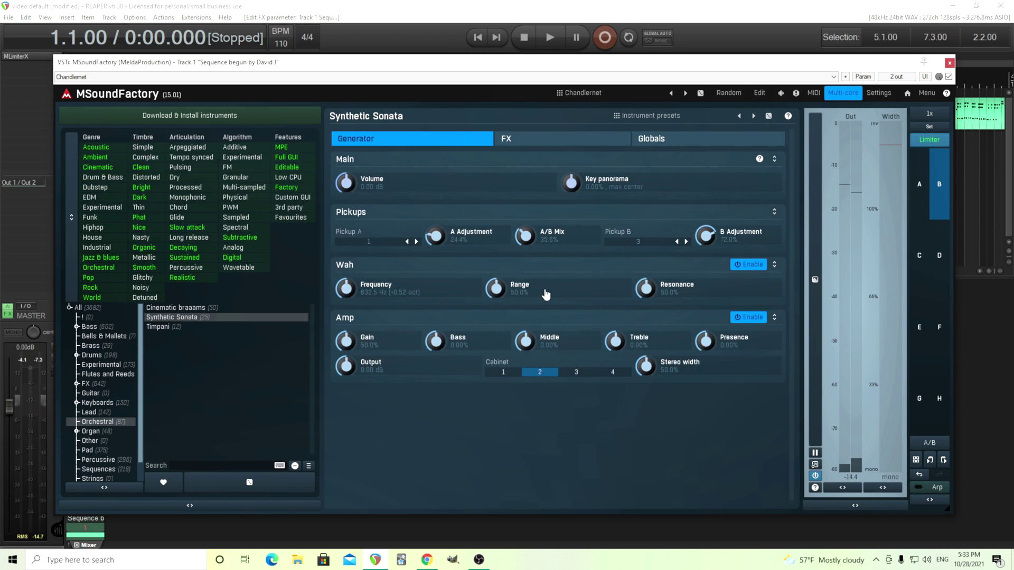
click(544, 139)
click(740, 161)
click(749, 224)
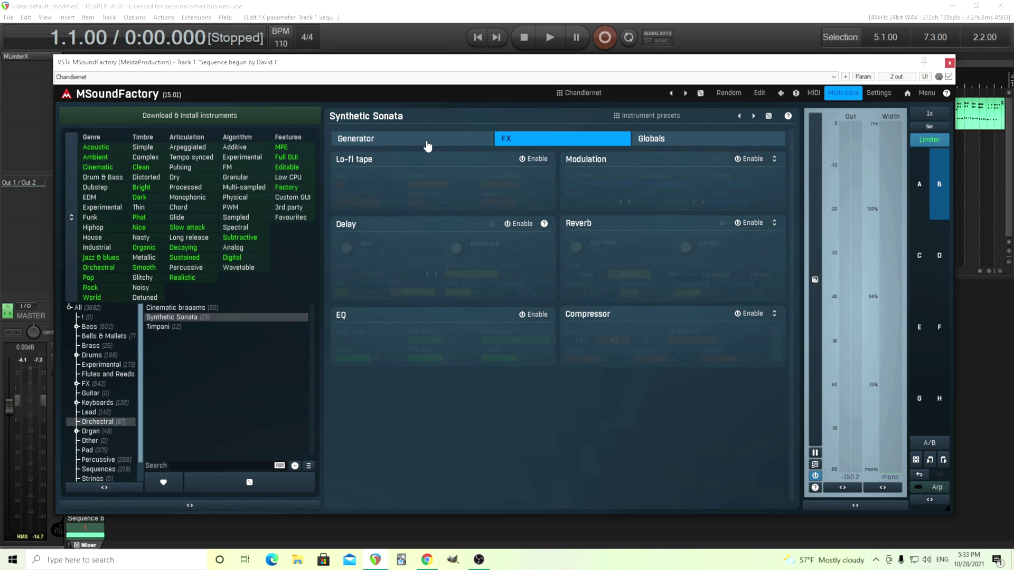
click(423, 141)
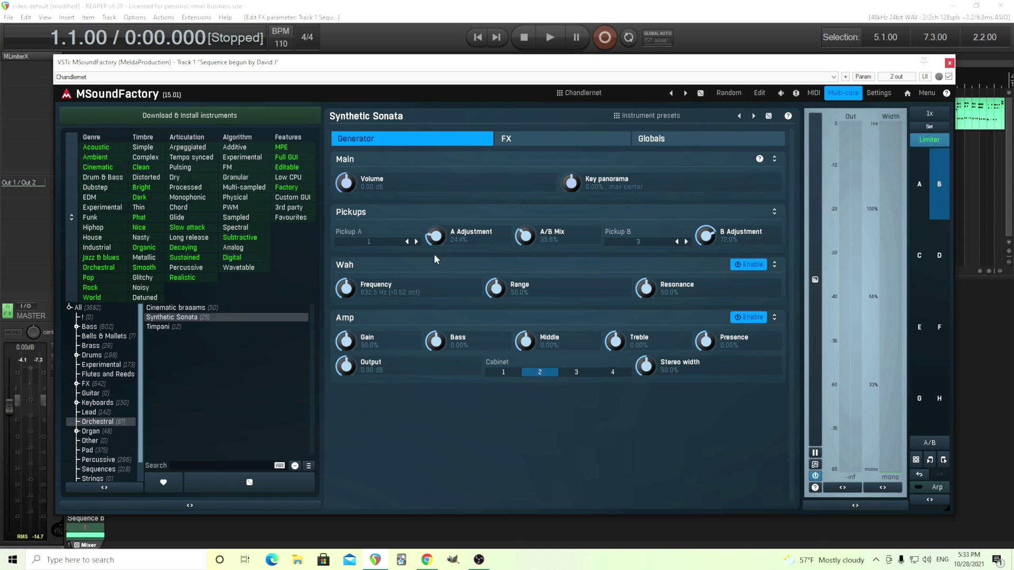
- Enter edit mode, bypass the FX section, and browse Pickup 2, Resonator, Filter and Eq through to DrS4NN
click(760, 93)
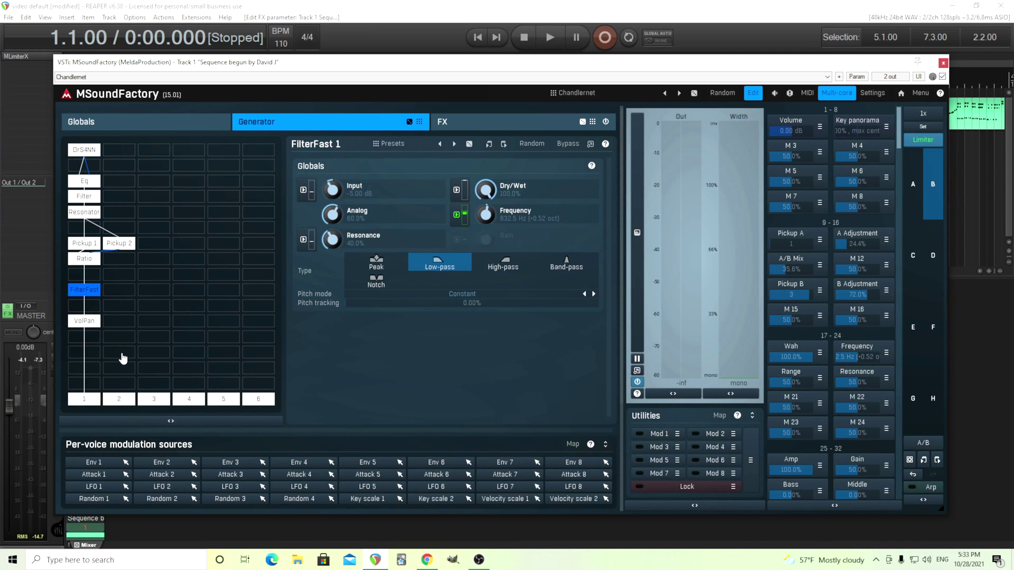
click(606, 123)
drag(93, 296, 121, 251)
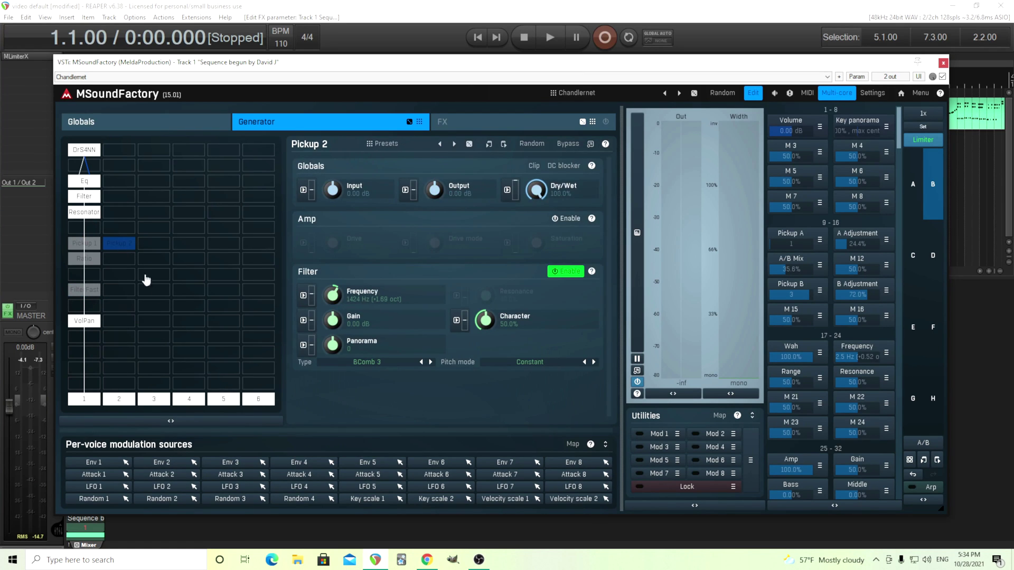
click(85, 213)
drag(85, 213, 85, 194)
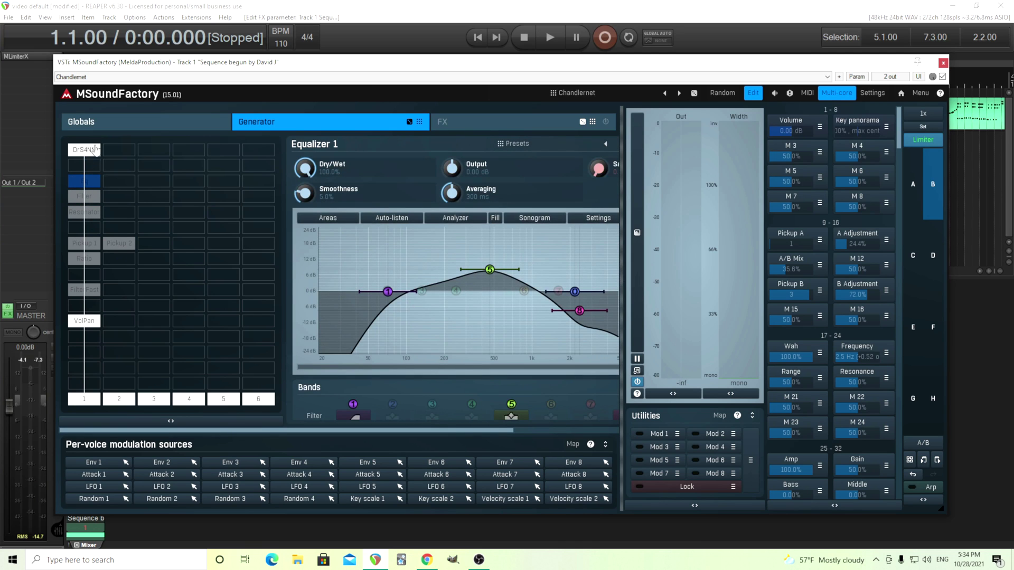
click(94, 151)
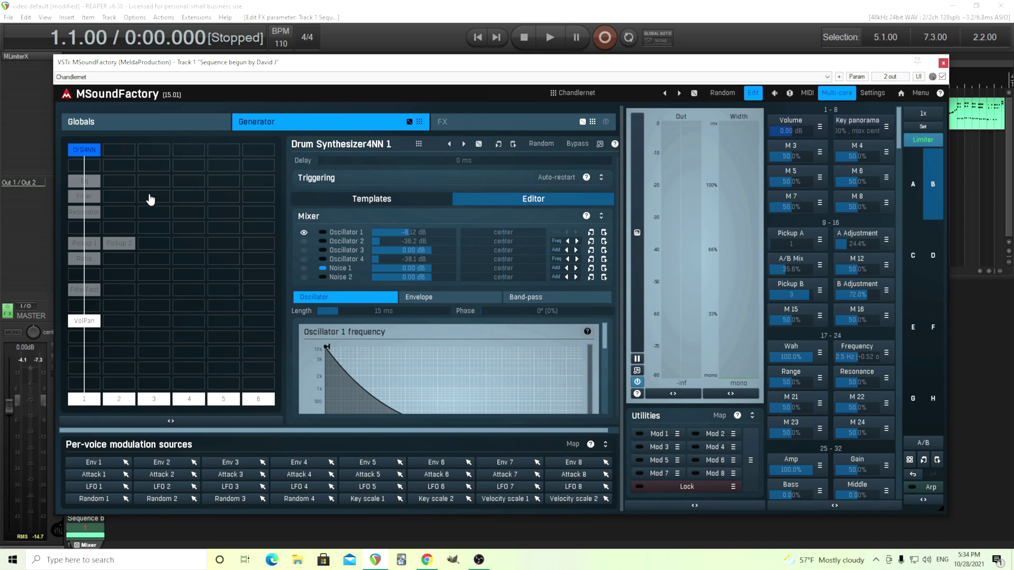
- Pop out the Drum Synthesizer4NN editor, browse Noise 1's envelope and band-pass pages, then show Oscillator 1's curve
click(600, 144)
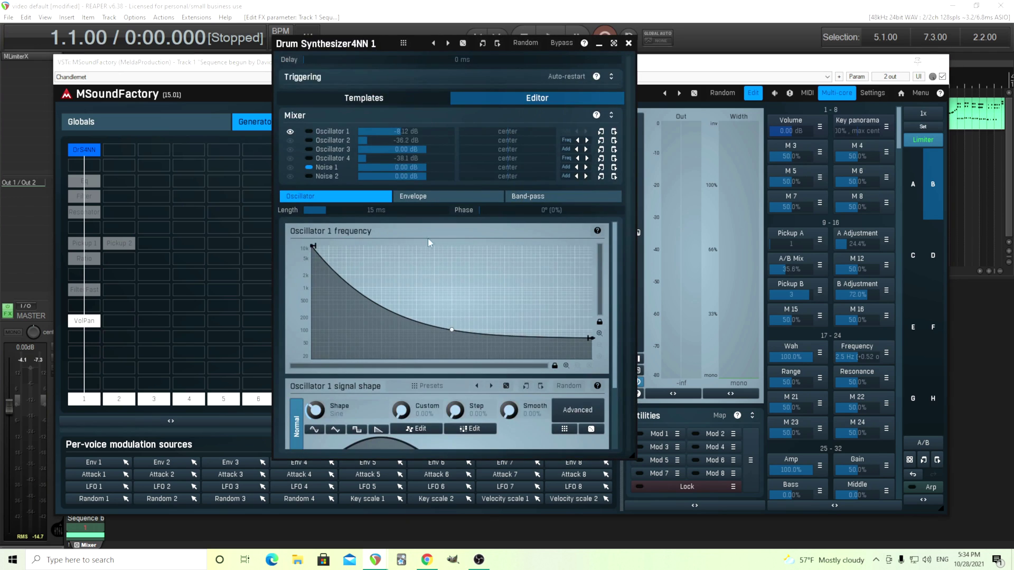
click(290, 169)
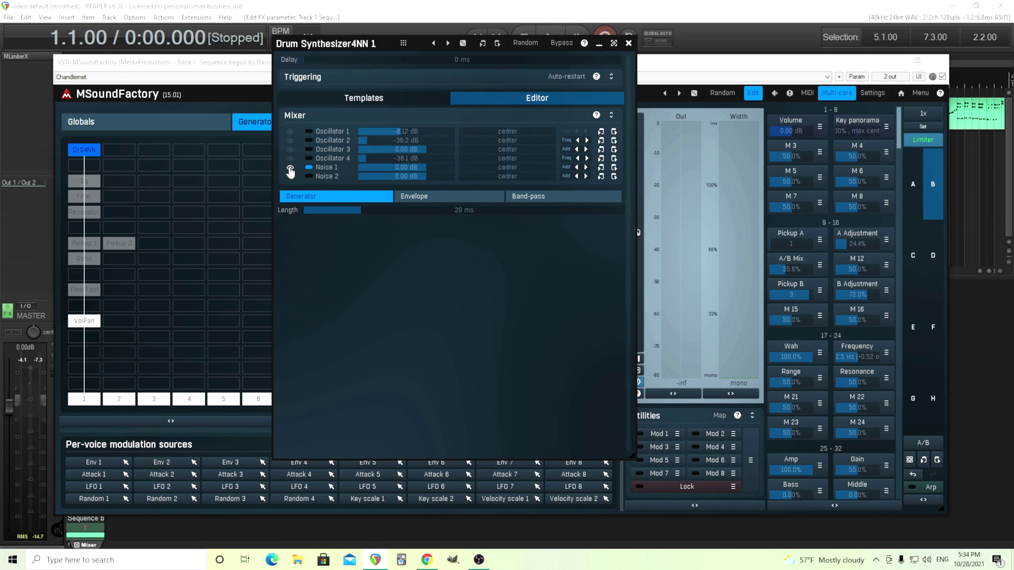
click(425, 200)
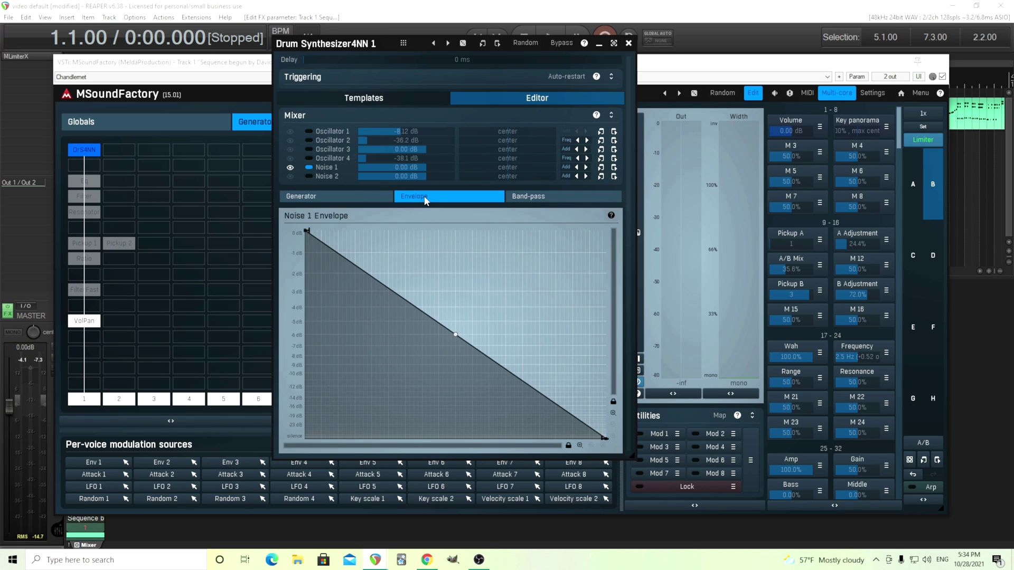
click(576, 200)
click(356, 197)
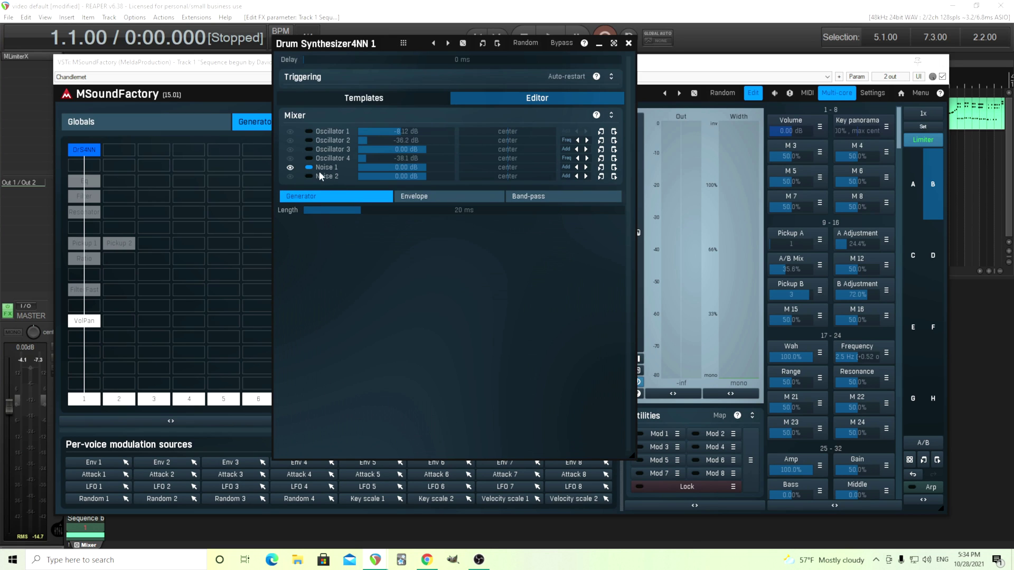
click(311, 134)
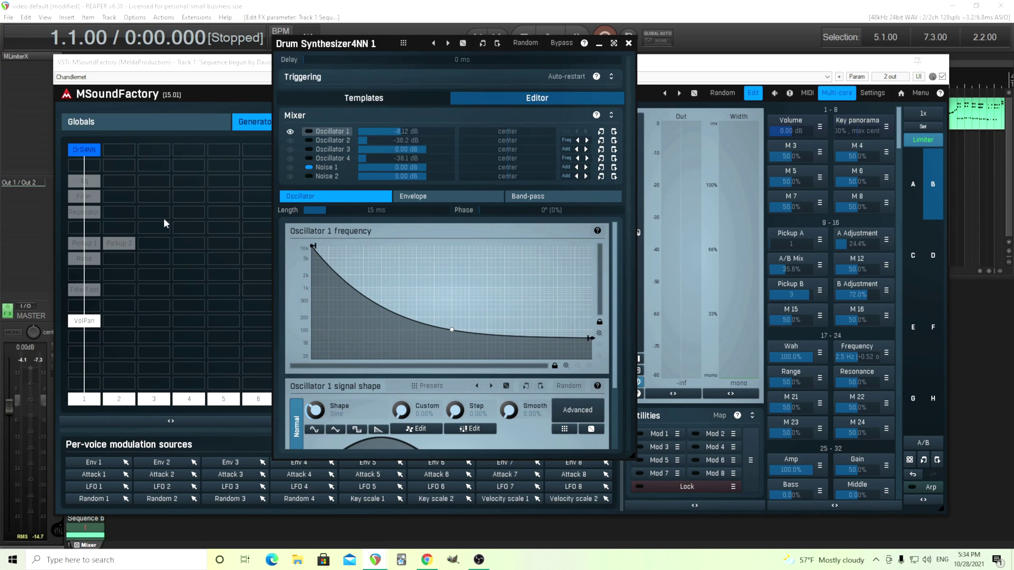
click(91, 216)
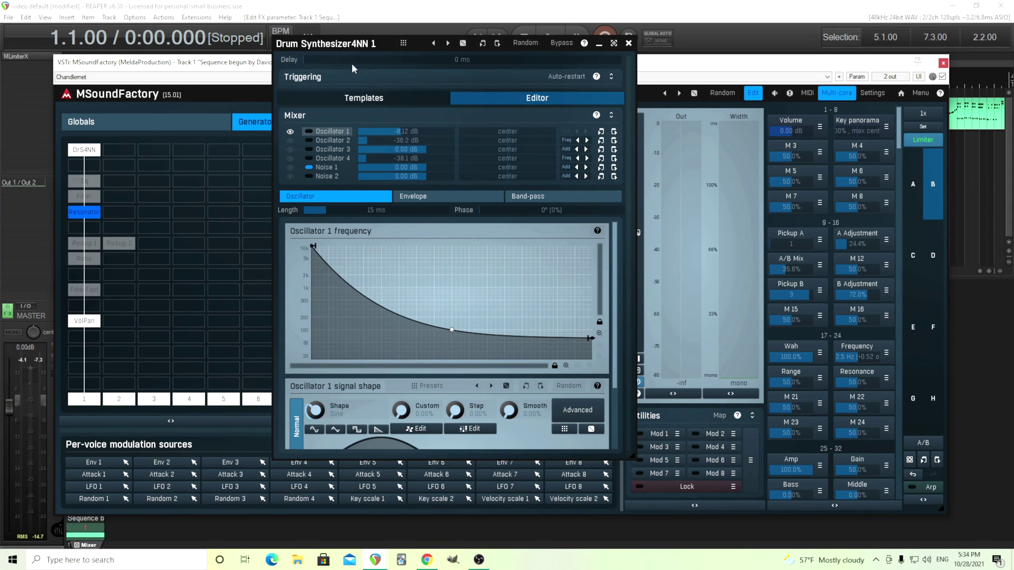
- Move the drum synthesizer window right to reveal Resonator 1, then briefly audition the patch
drag(363, 44, 477, 121)
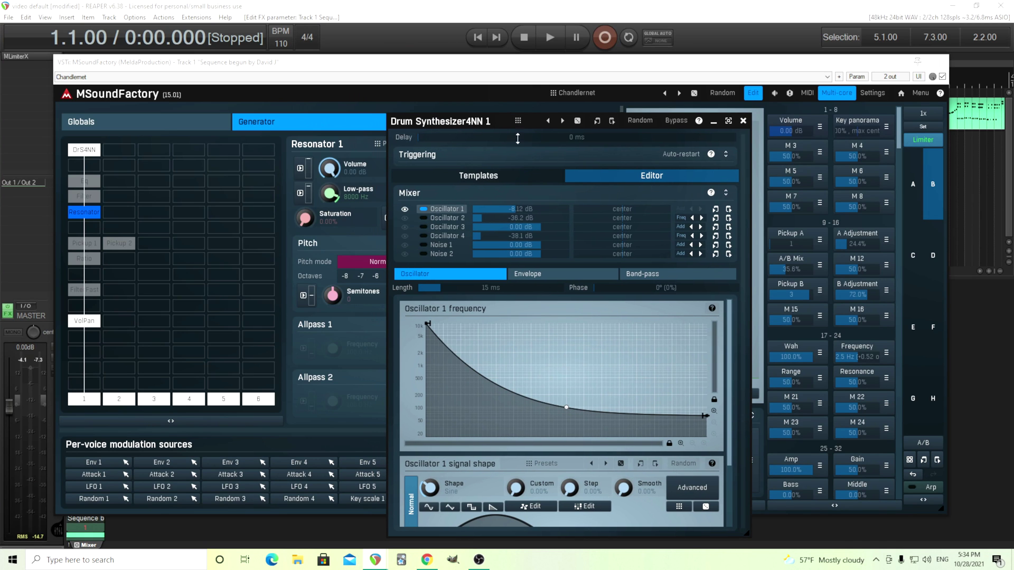
drag(455, 126, 668, 113)
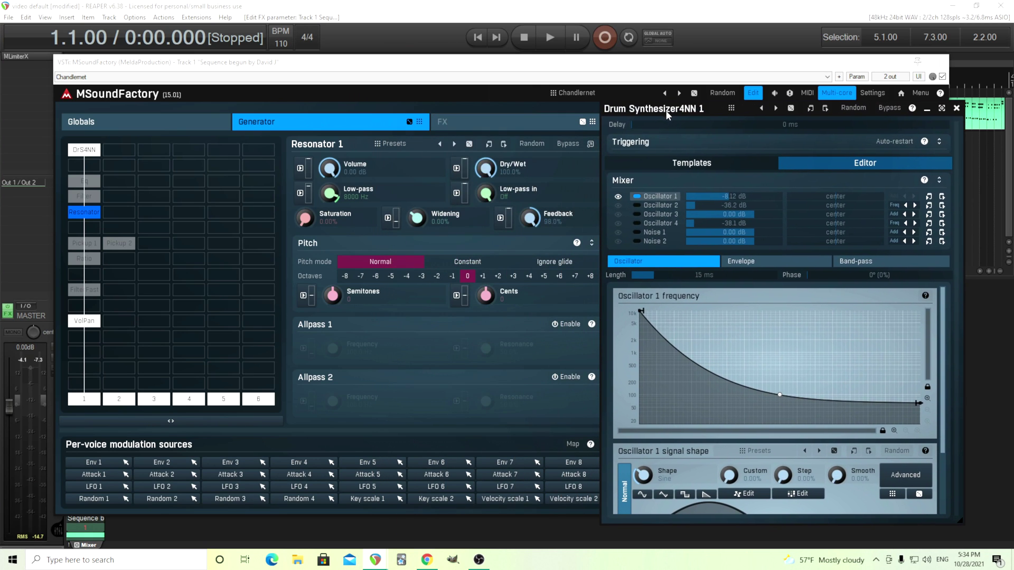
click(549, 37)
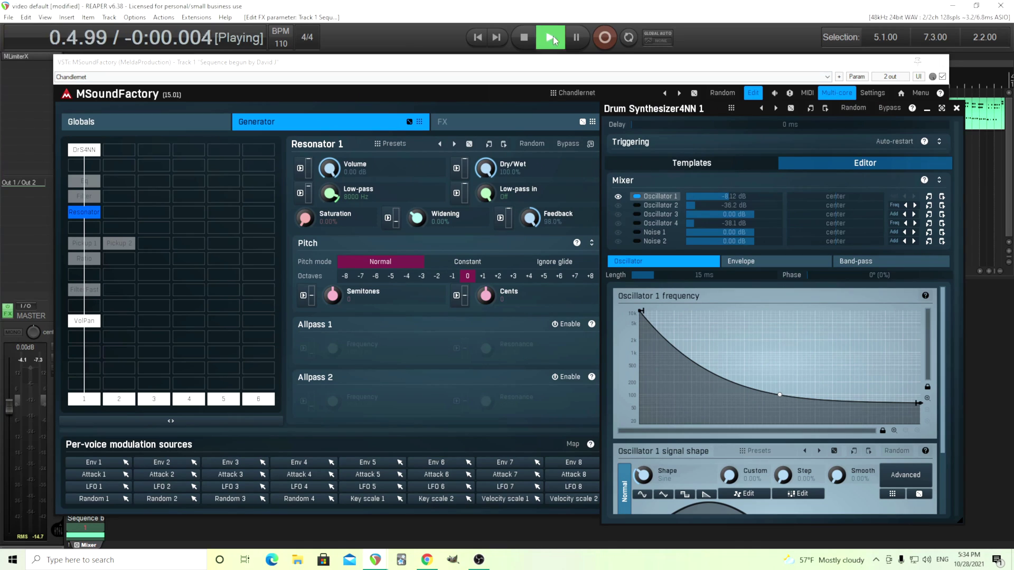
click(526, 38)
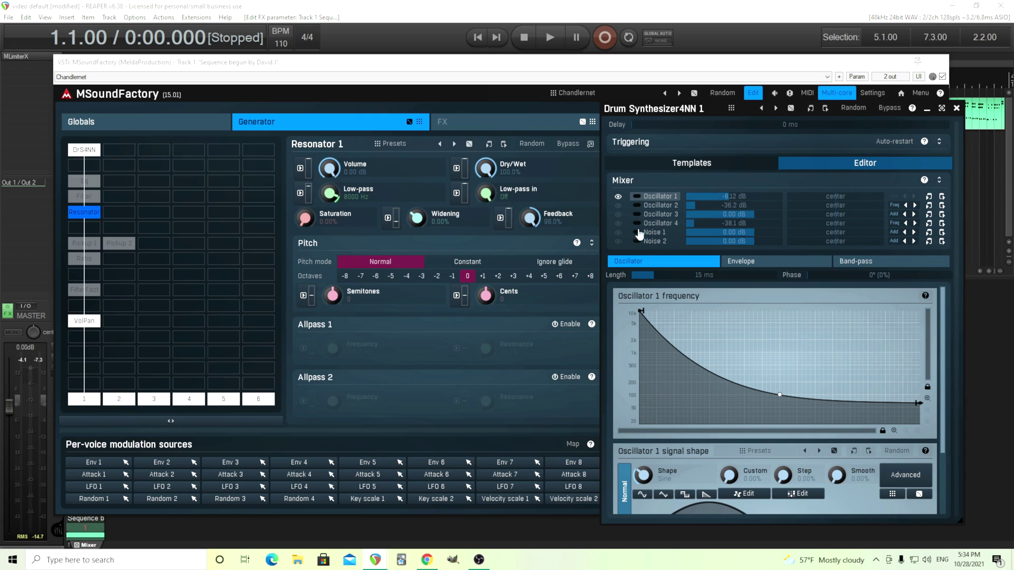
- Audition the patch while alternating between the Noise 1 and Oscillator 1 pages, ending on Noise 1
click(648, 233)
click(553, 33)
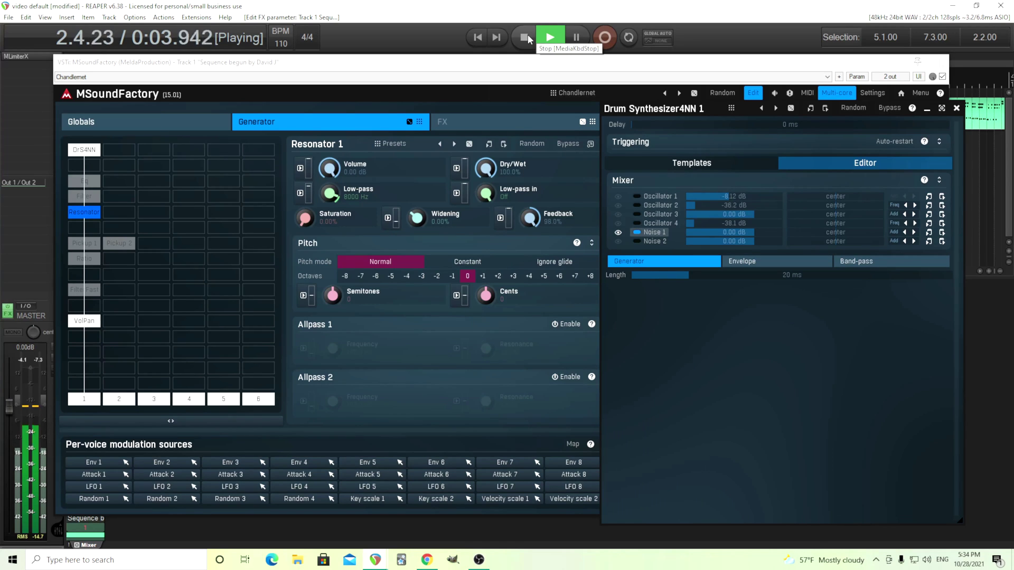
click(527, 33)
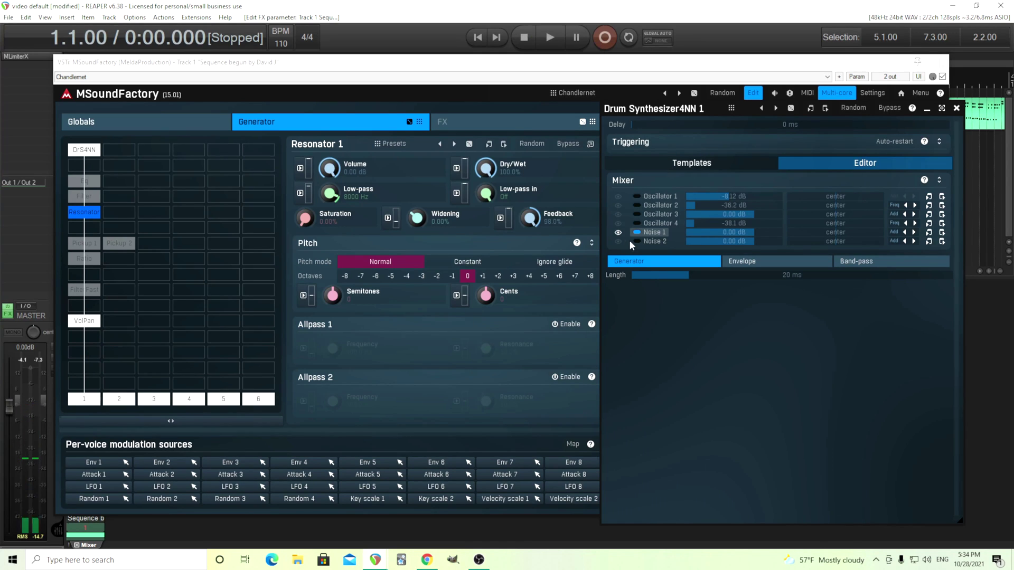
click(647, 196)
click(553, 40)
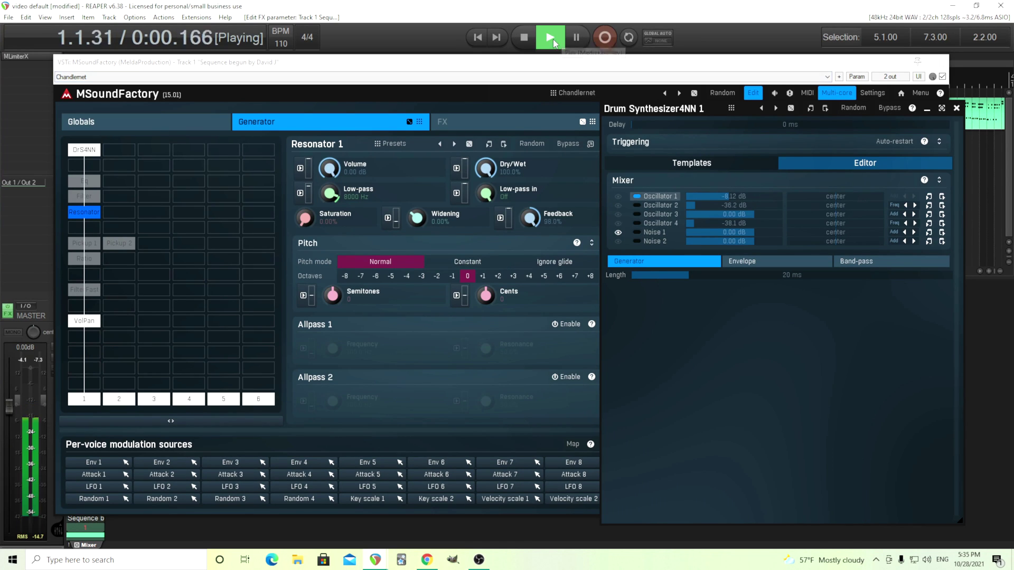
click(525, 37)
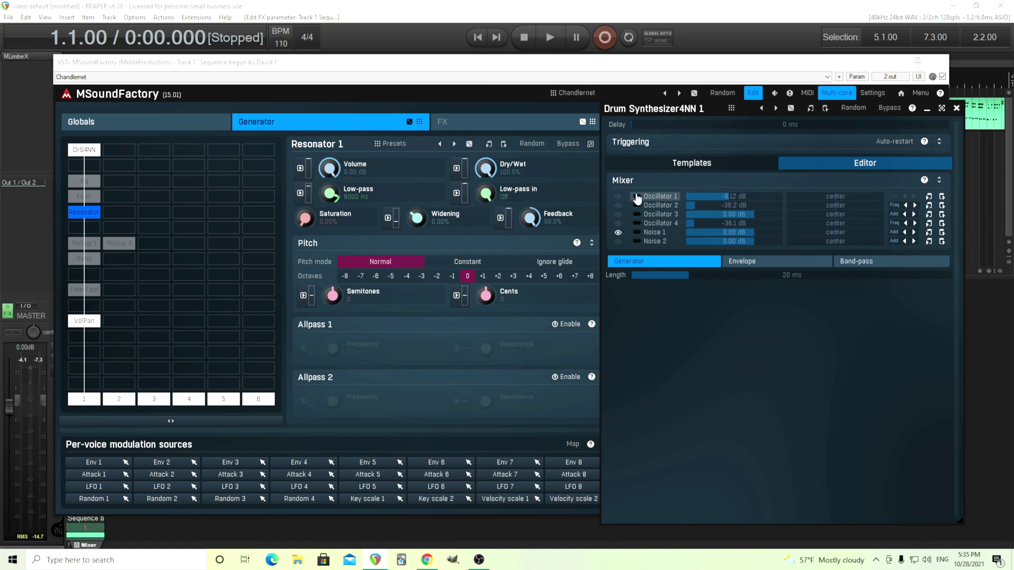
click(651, 232)
click(562, 31)
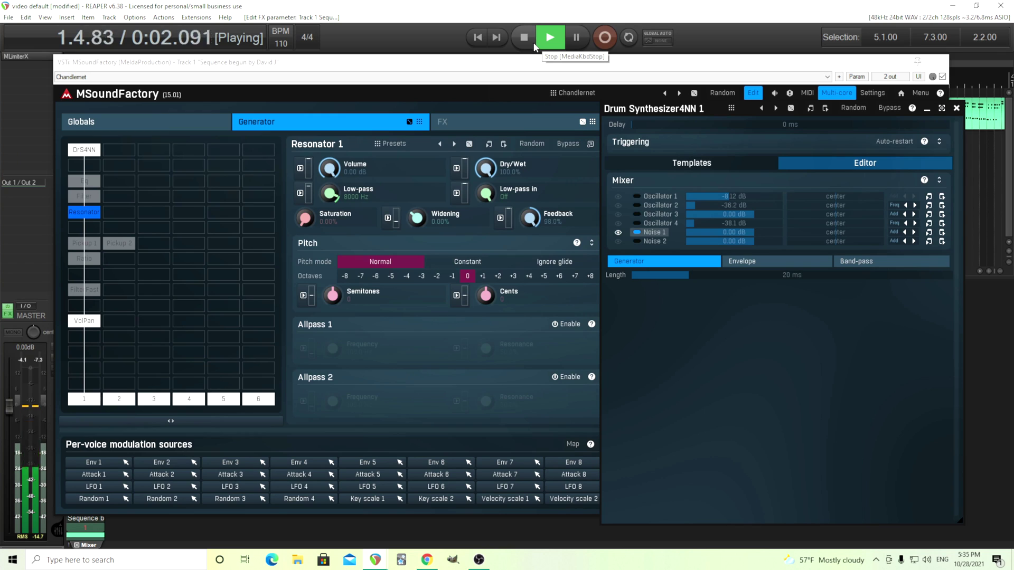
click(534, 44)
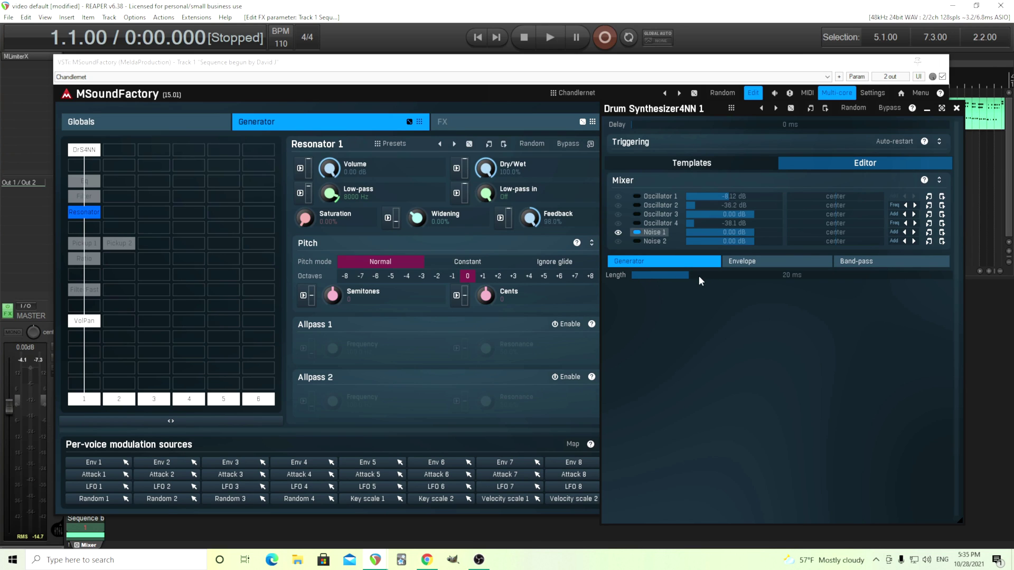
- While playing, set the Noise 1 length to exactly 20 ms
click(555, 49)
drag(657, 277, 740, 275)
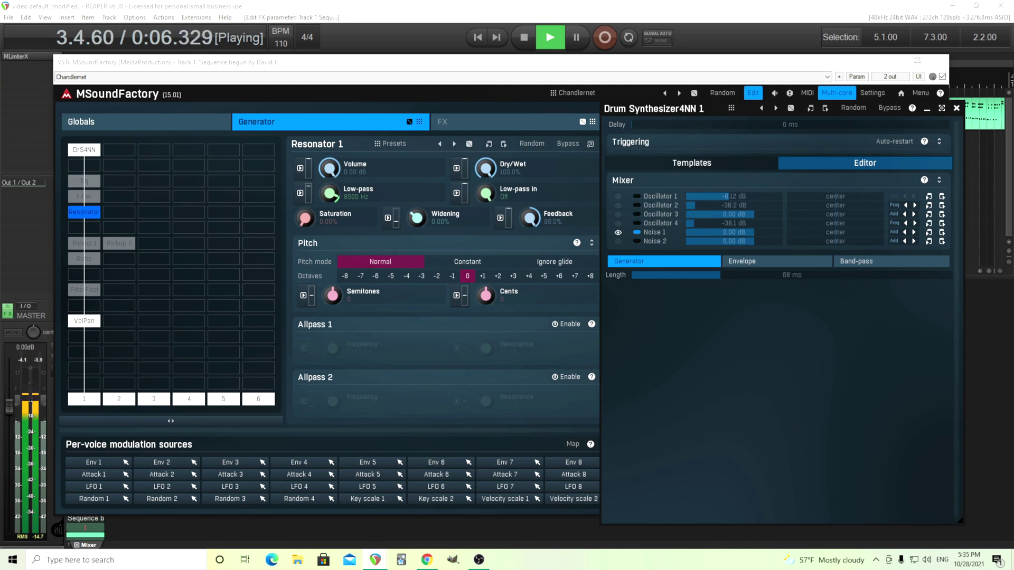
drag(739, 275, 657, 278)
double_click(657, 275)
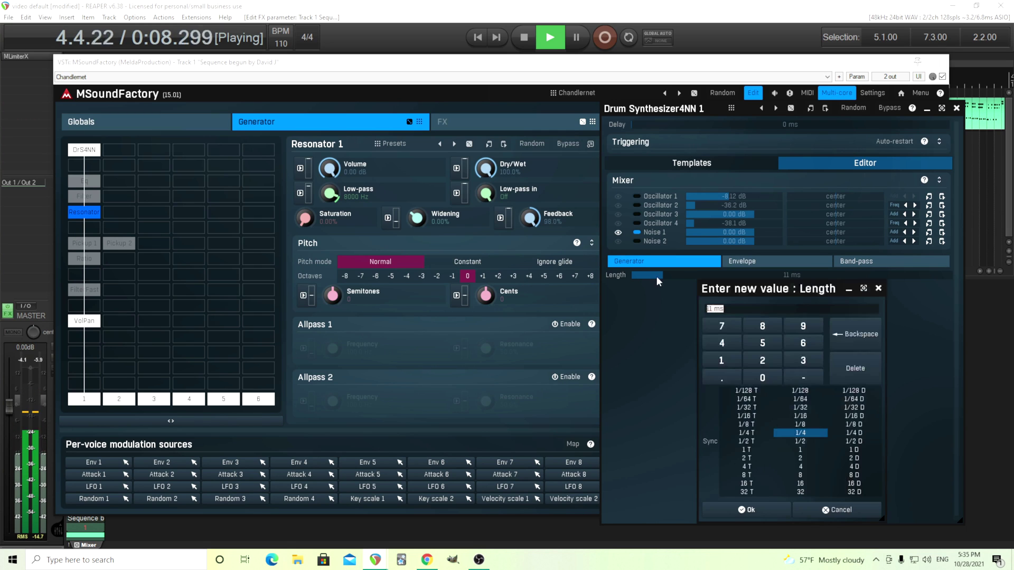
click(762, 360)
click(763, 377)
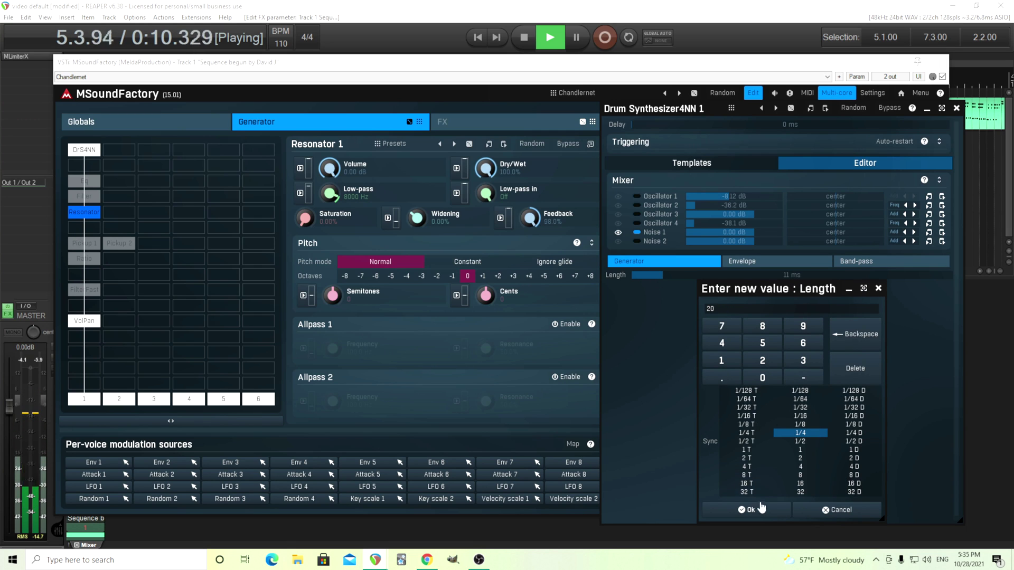
click(764, 511)
- Stop playback, show the Noise 1 envelope, and move the drum synthesizer editor further left
click(524, 38)
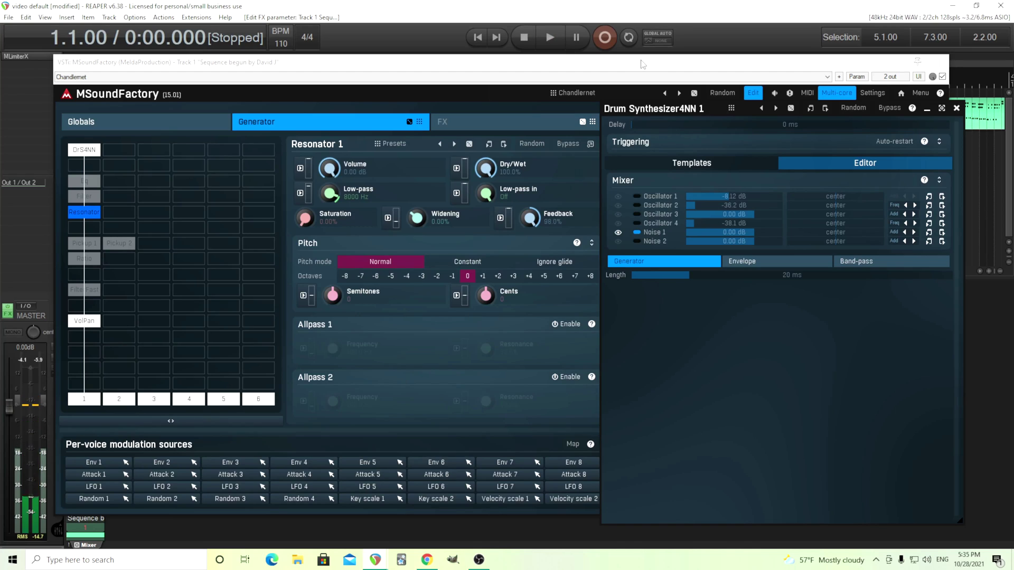
click(748, 262)
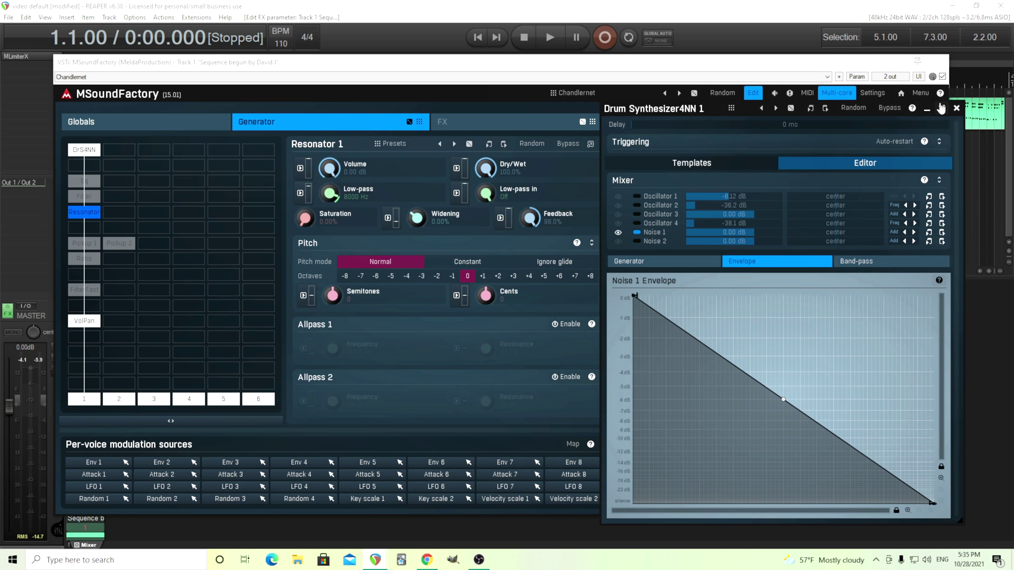
drag(625, 112, 505, 110)
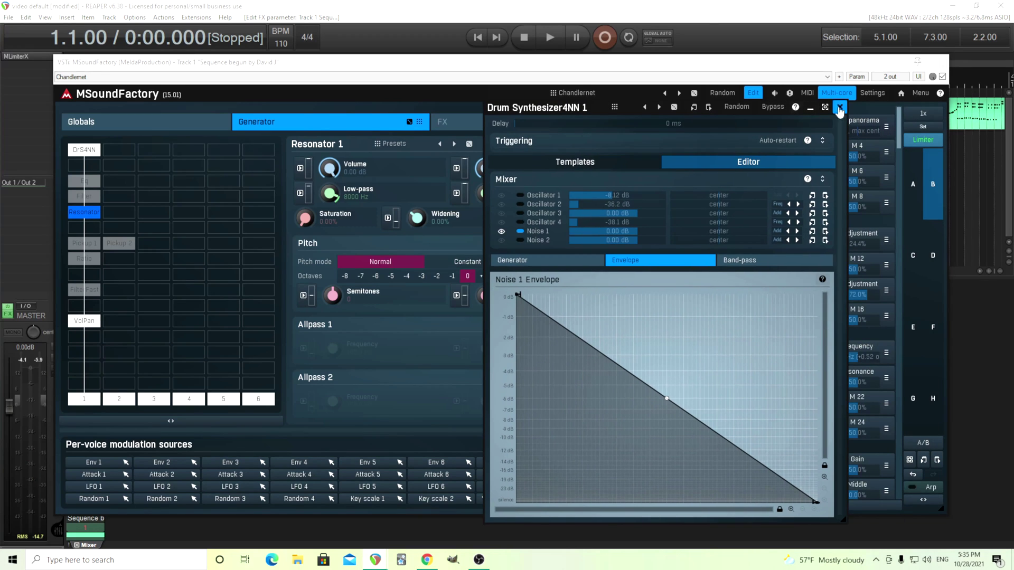
- Close the floating Drum Synthesizer4NN 1 editor
click(836, 108)
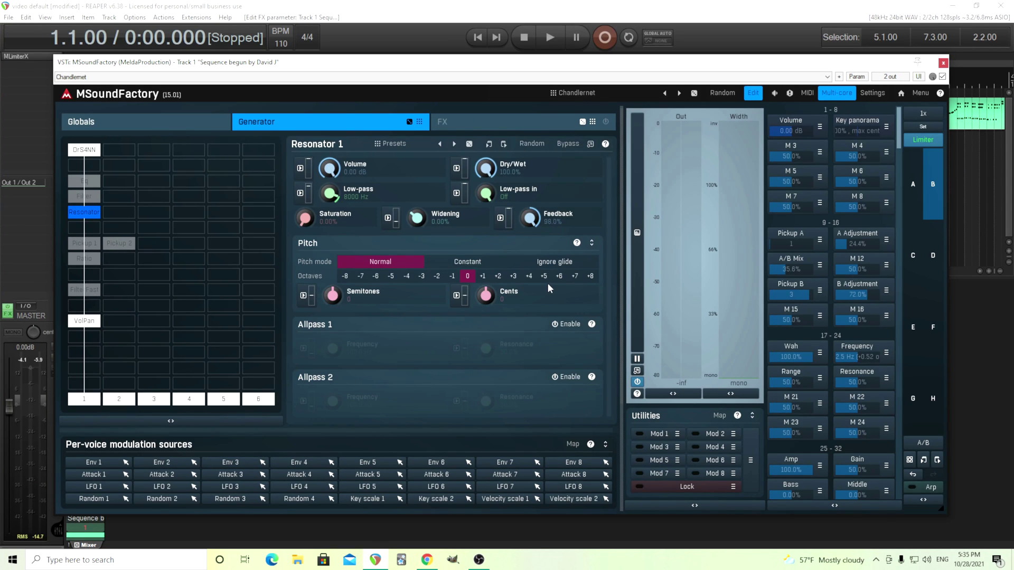
- Audition Filter 1 types Comb 5 to 8 and Comb 1 to 4 during playback, ending on Comb 4
click(84, 197)
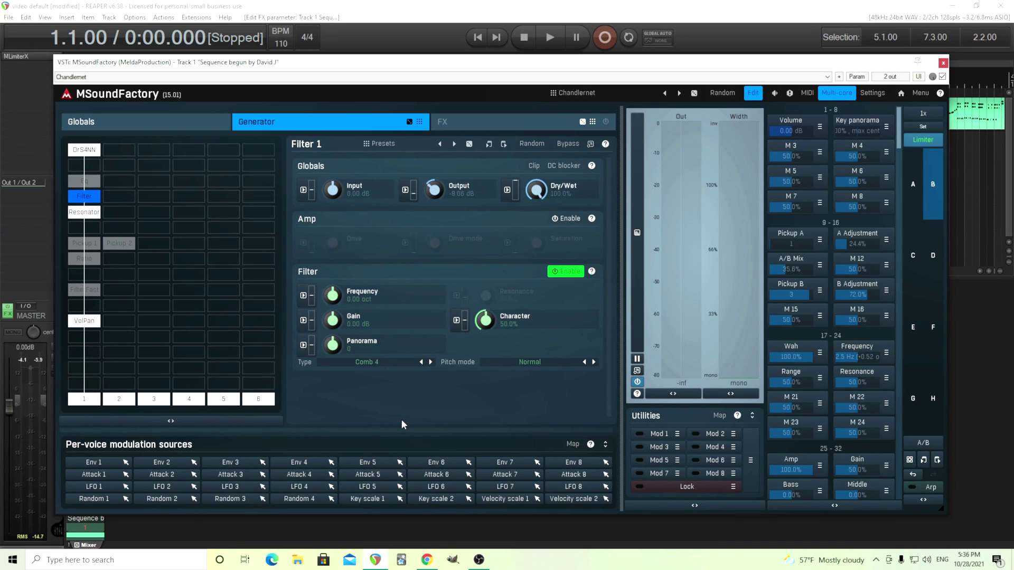
click(545, 44)
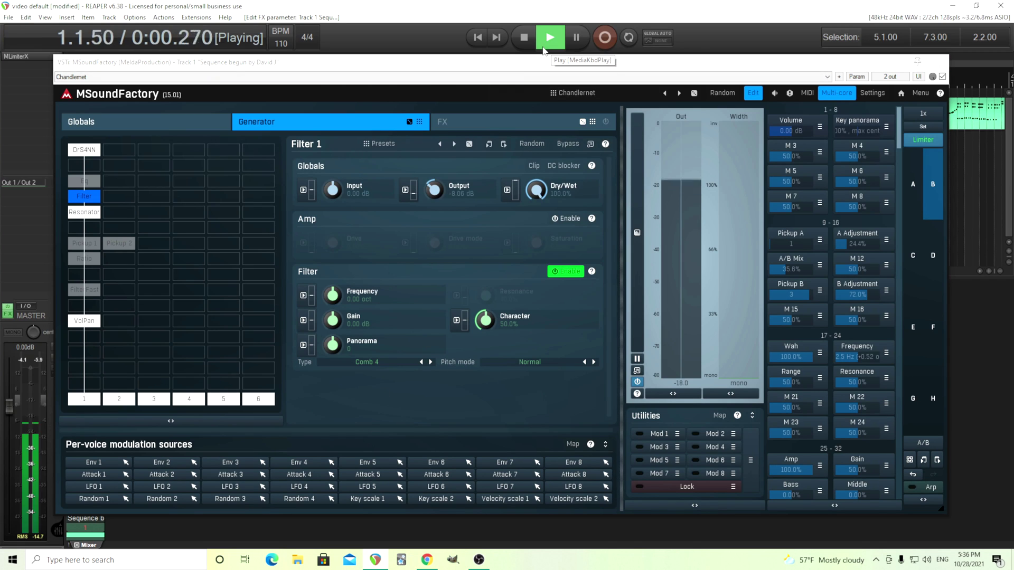
click(431, 363)
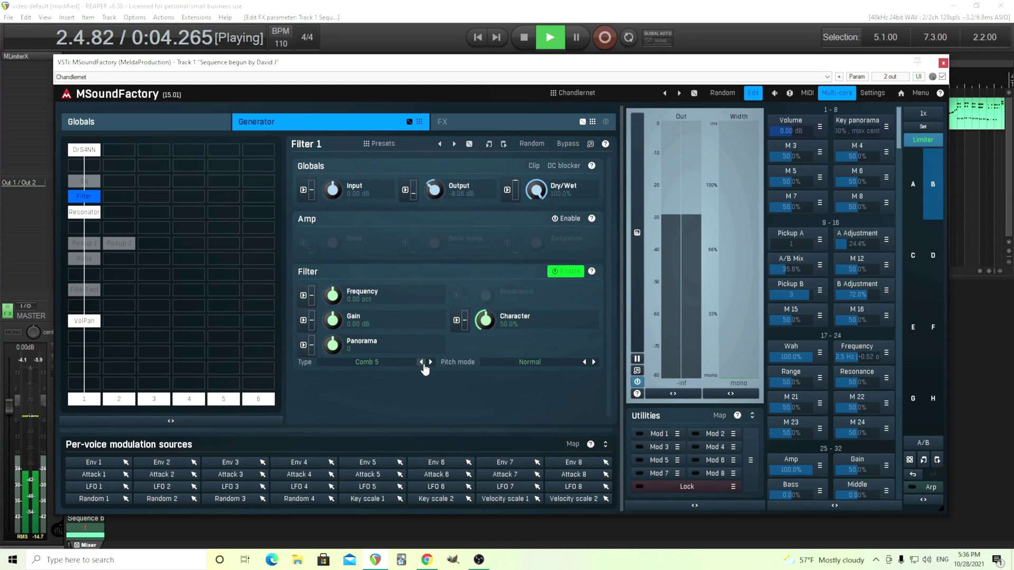
click(431, 362)
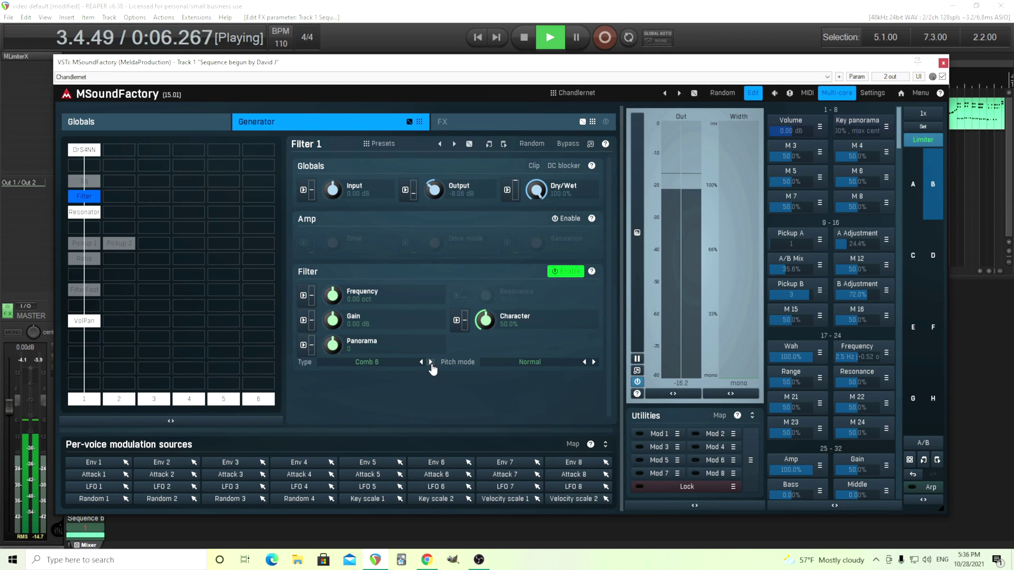
click(431, 362)
click(431, 362)
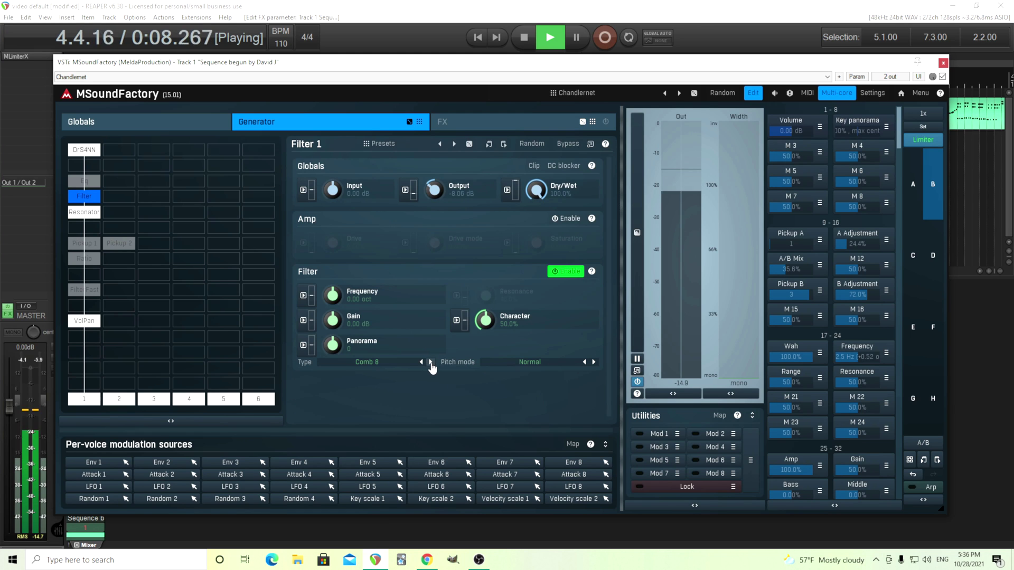
click(403, 365)
click(780, 389)
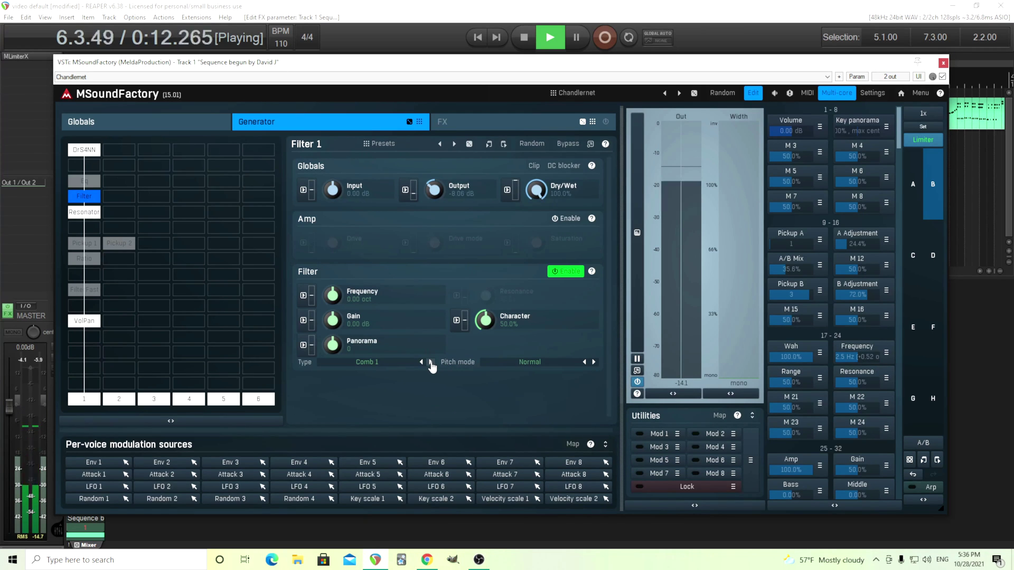
click(431, 363)
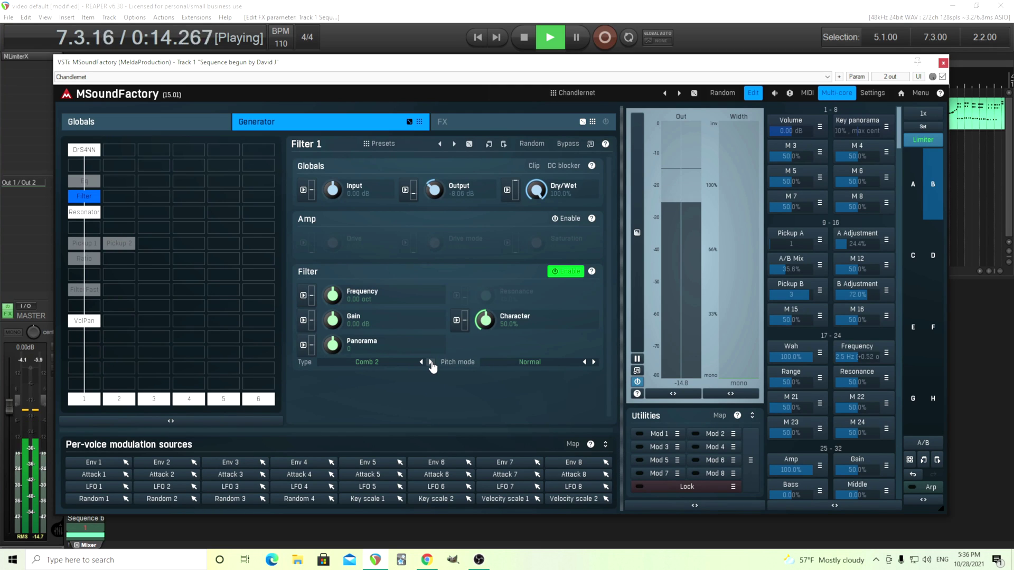
click(431, 362)
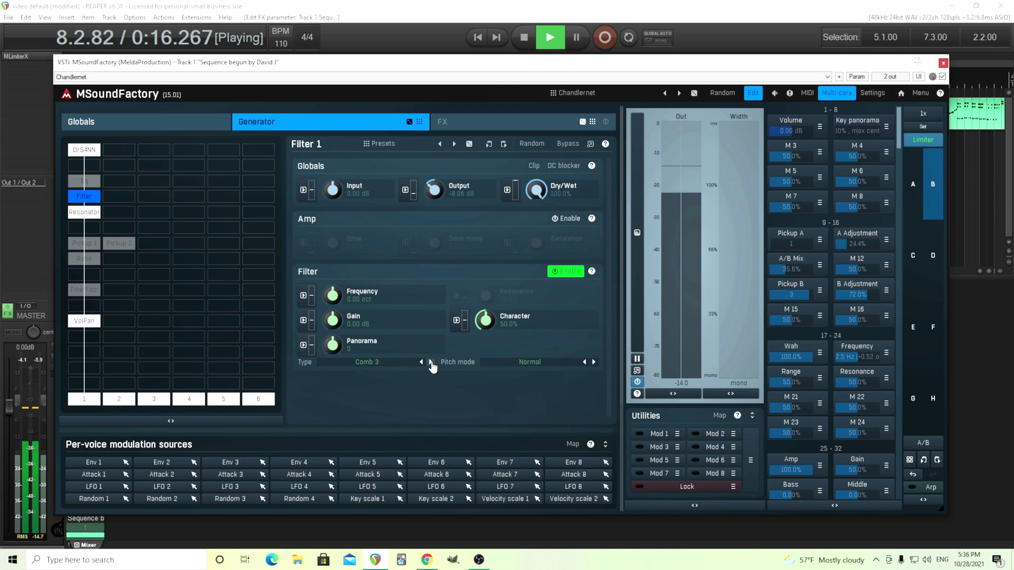
click(431, 363)
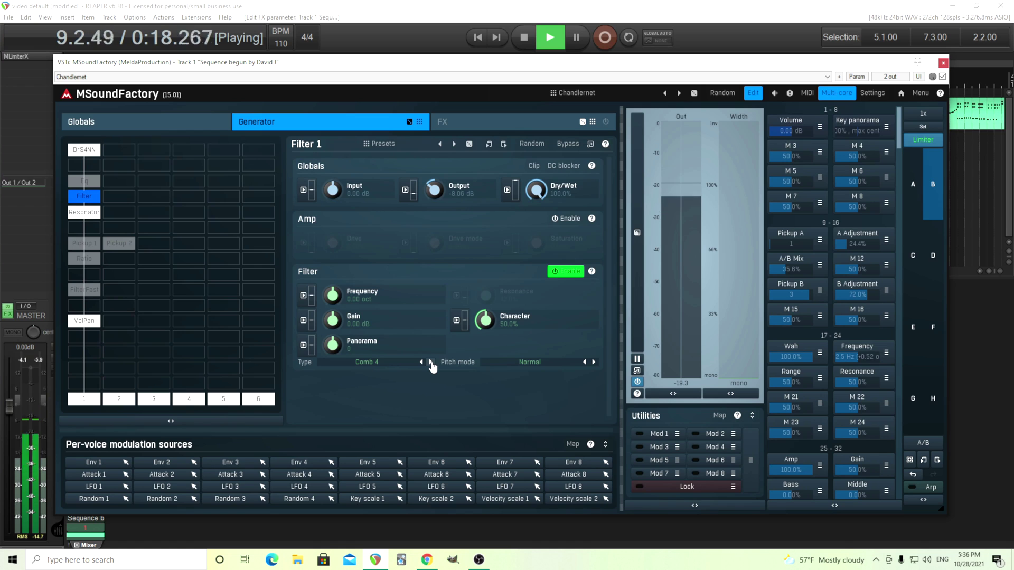
key(space)
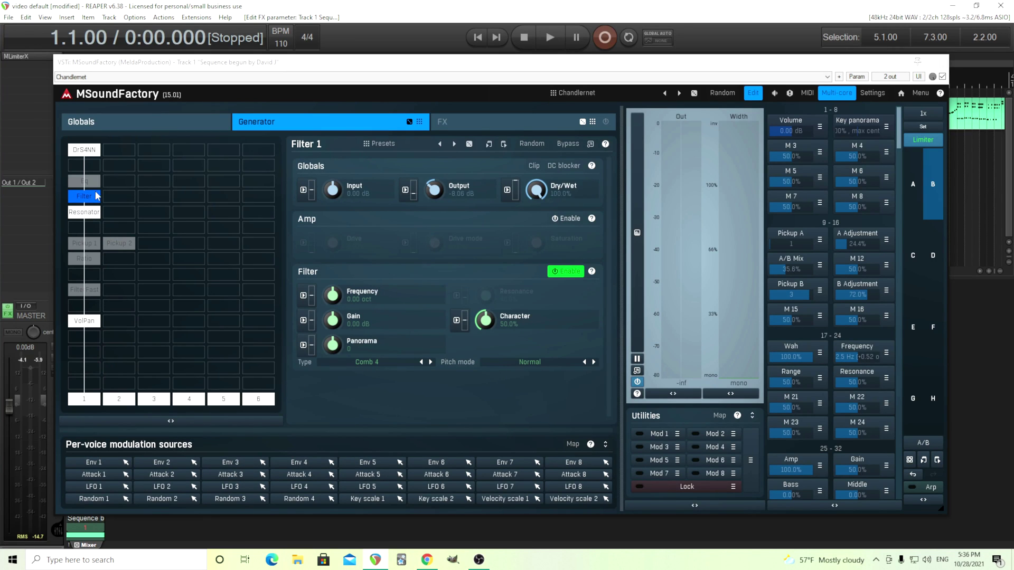
- Detach Equalizer 1 from the Eq module into a floating window placed up and left
click(90, 184)
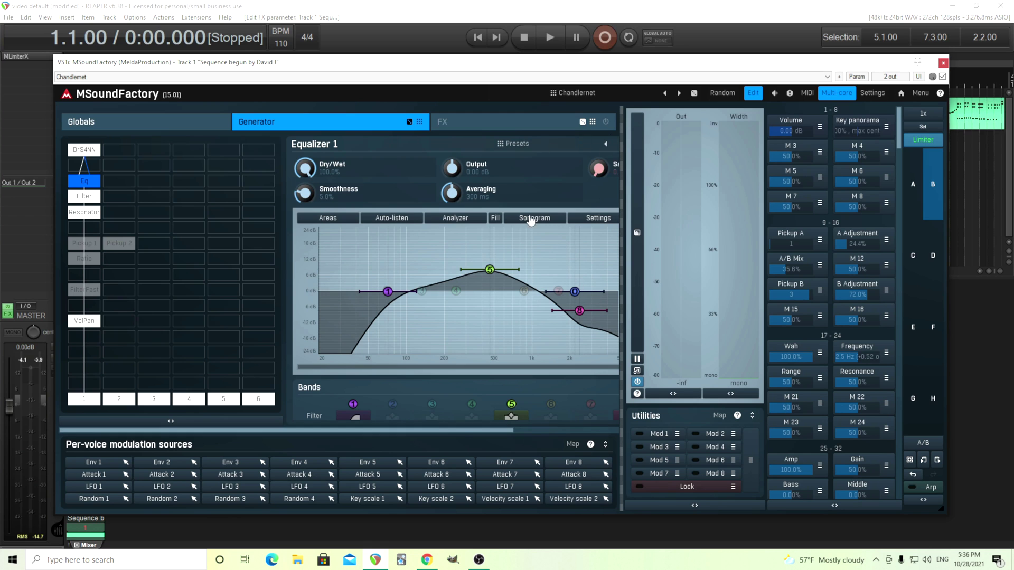
drag(463, 430, 568, 431)
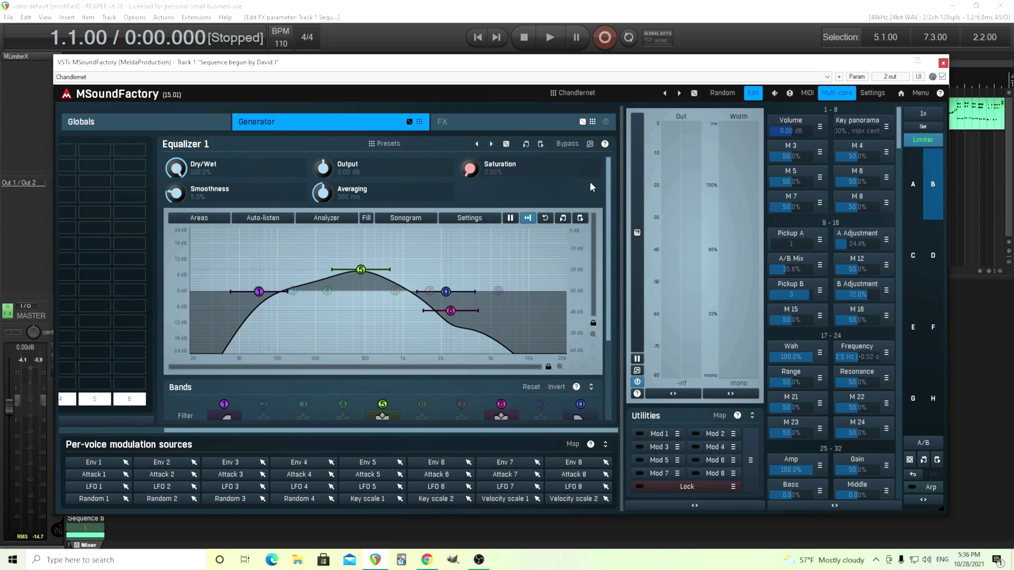
click(590, 145)
drag(361, 66, 211, 65)
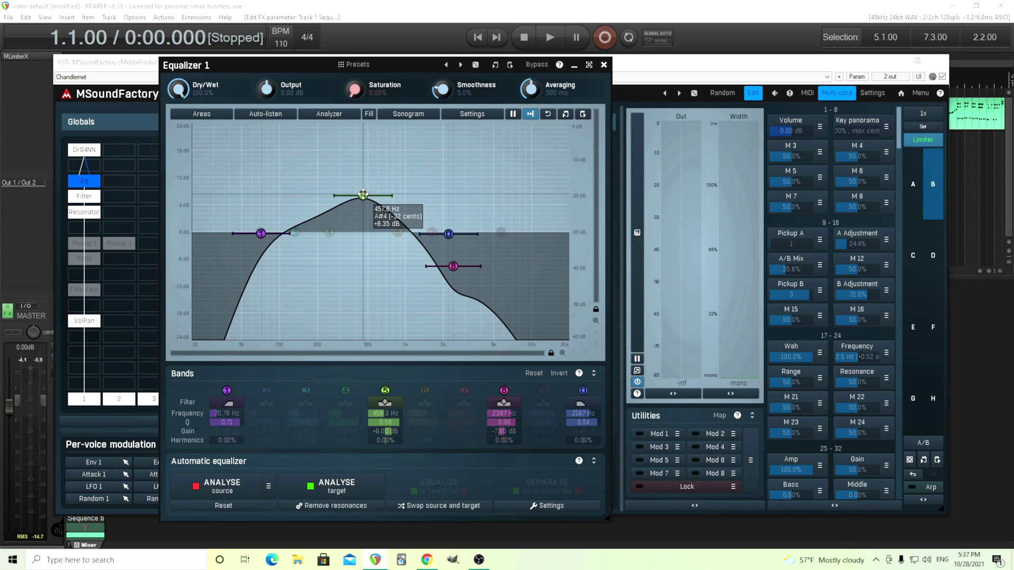
- During playback, bypass and restore EQ bands 5, 8, 0 and the band 1 low cut, then stop
click(554, 42)
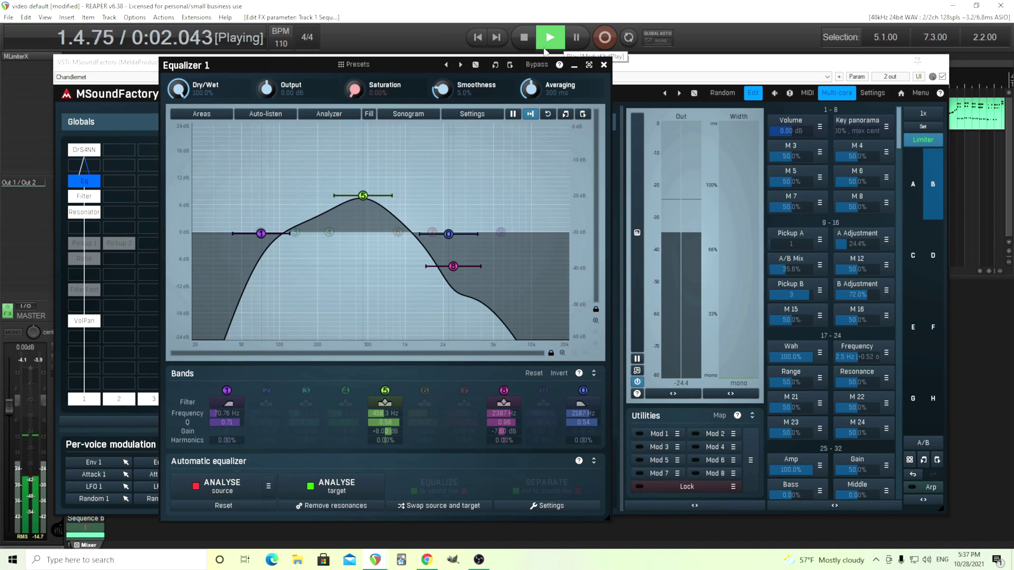
click(385, 392)
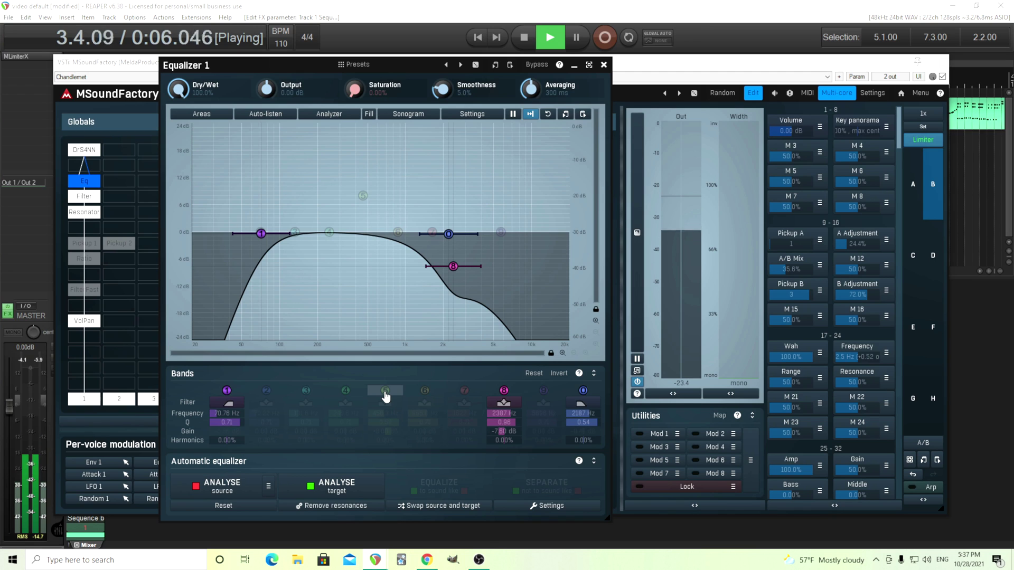
click(385, 392)
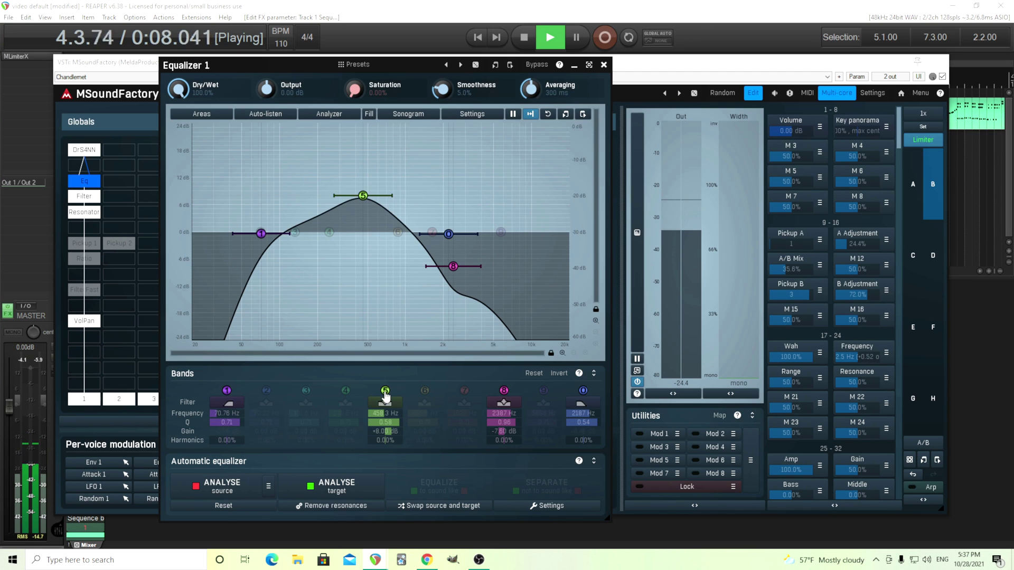
click(505, 395)
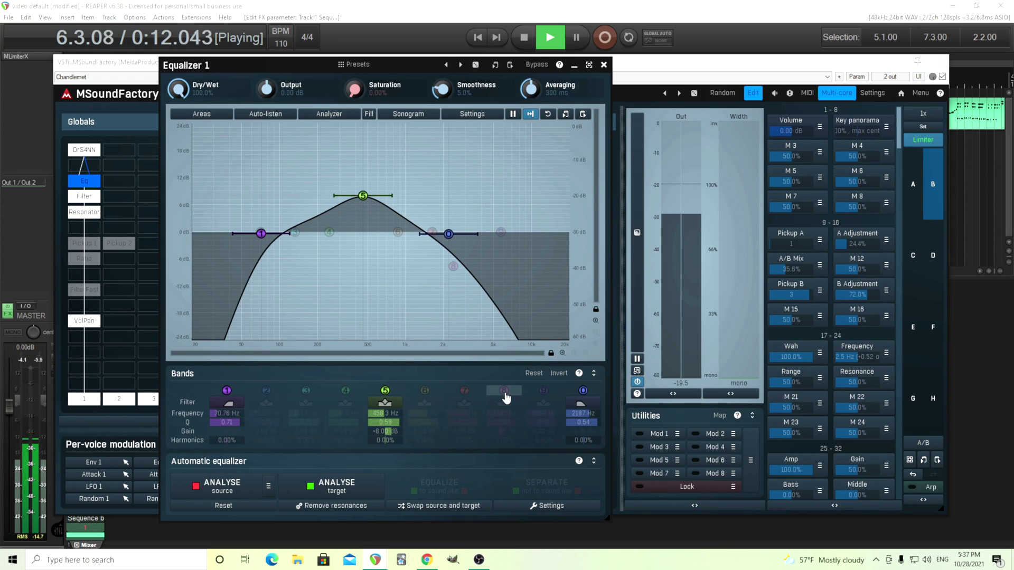
click(505, 392)
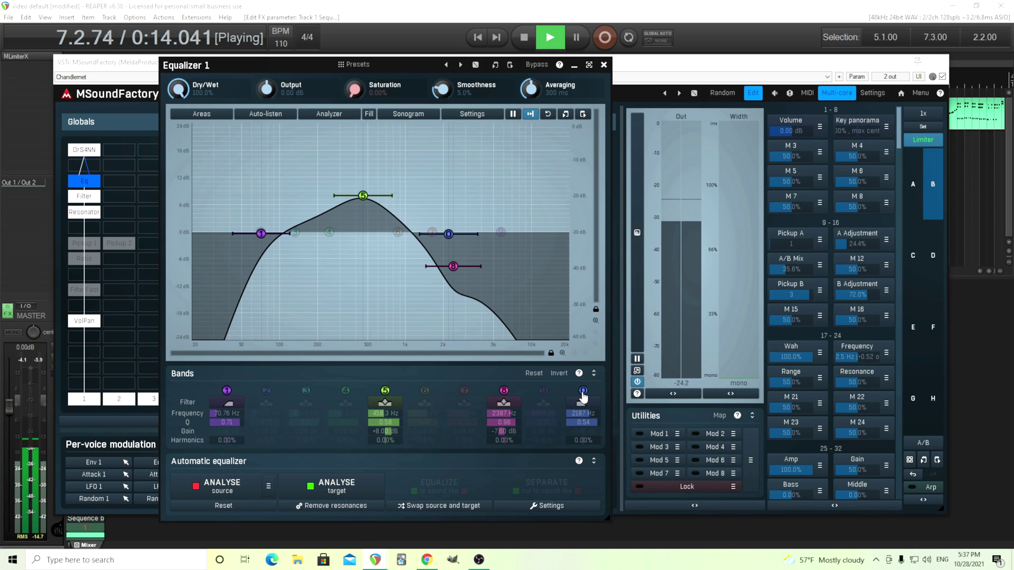
click(583, 391)
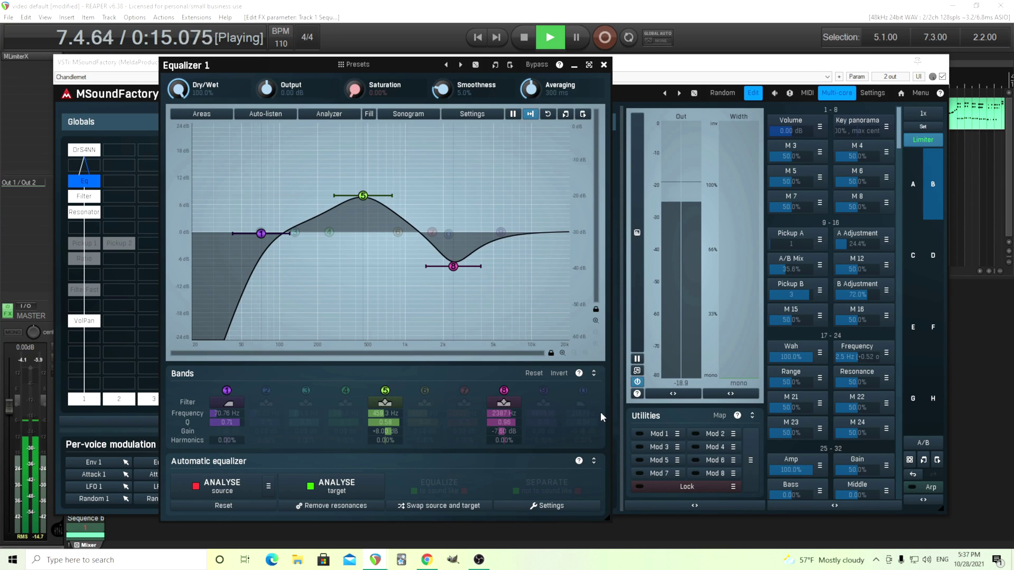
click(583, 391)
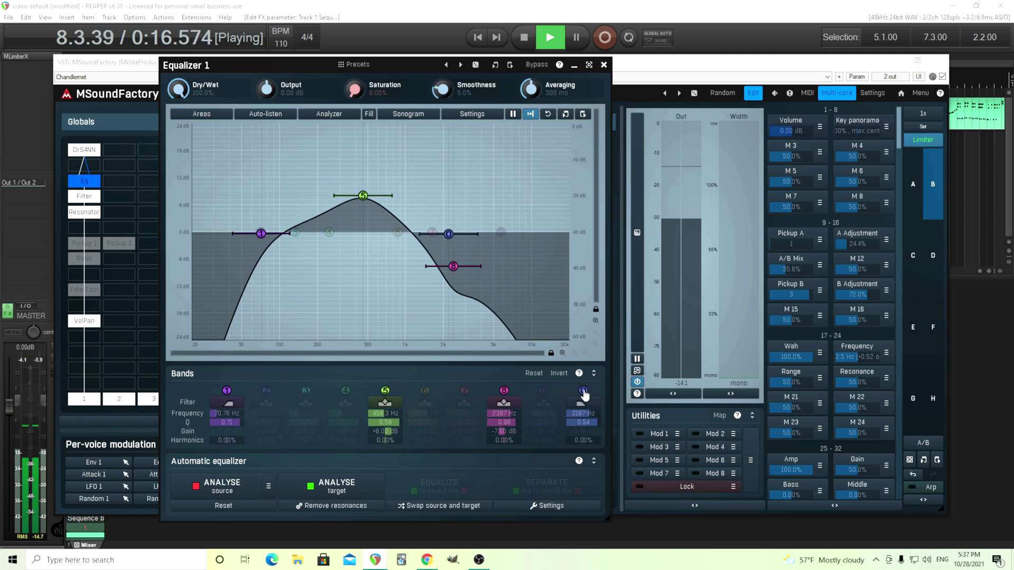
click(227, 391)
click(227, 391)
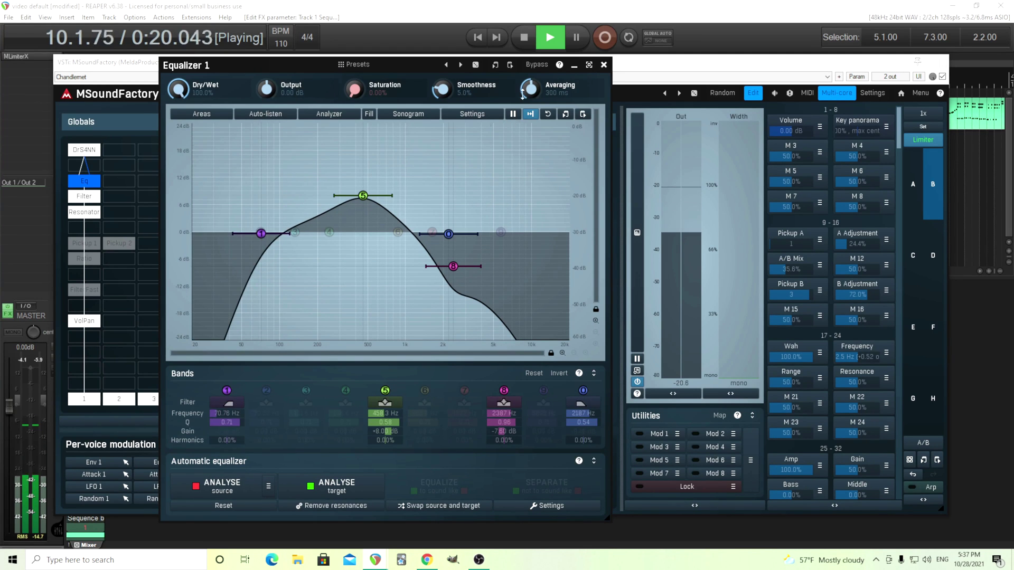
click(523, 37)
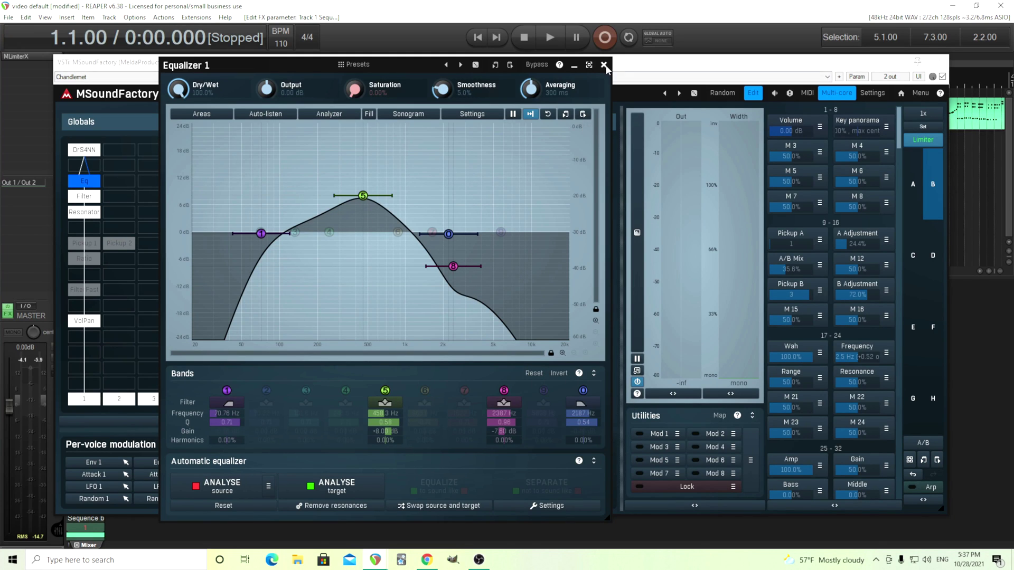
- Dock Equalizer 1, review Pickup 1, Pickup 2 and Ratio, and return to Pickup 1 with pitch mode Constant
click(604, 65)
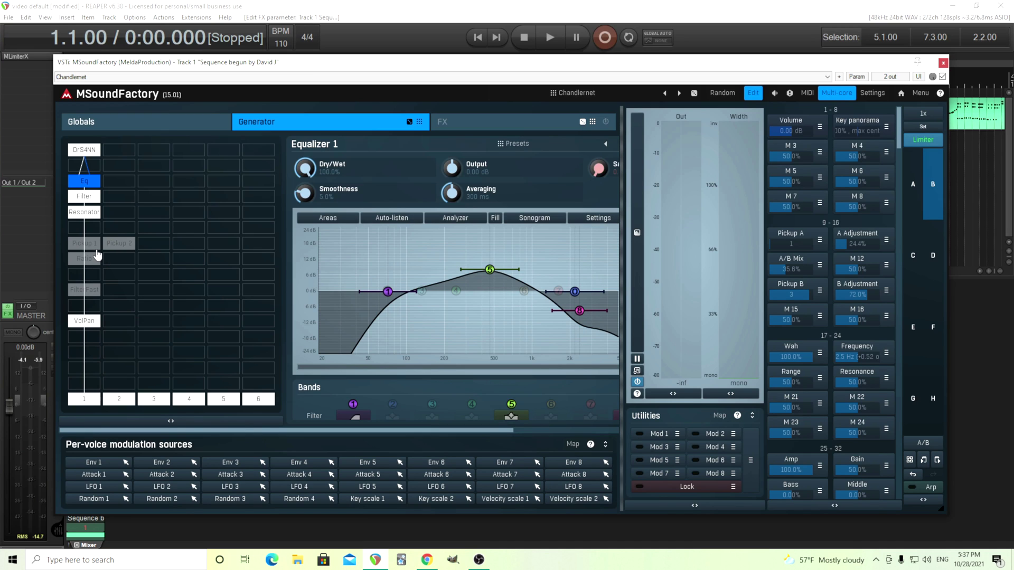
click(96, 248)
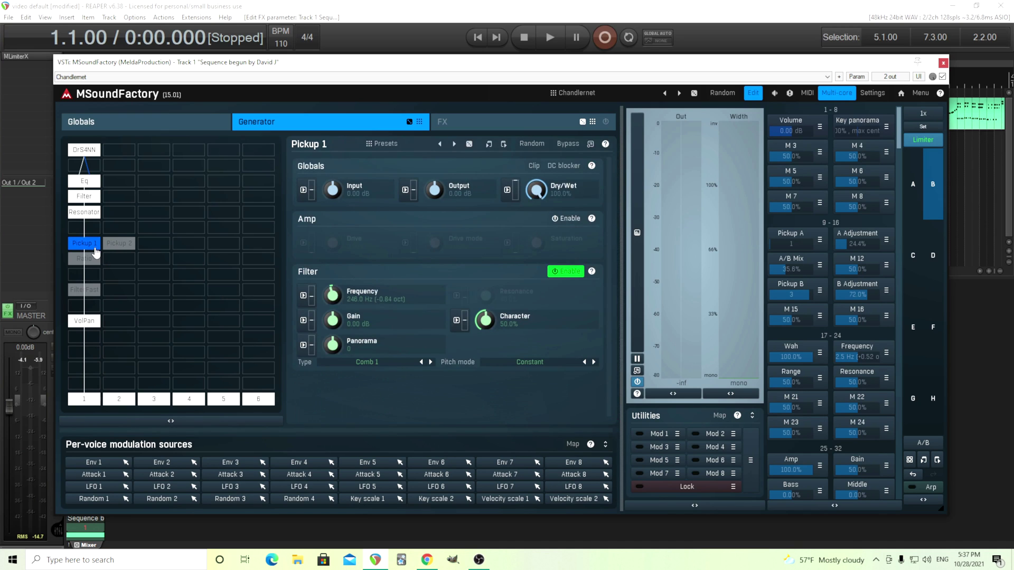
click(121, 250)
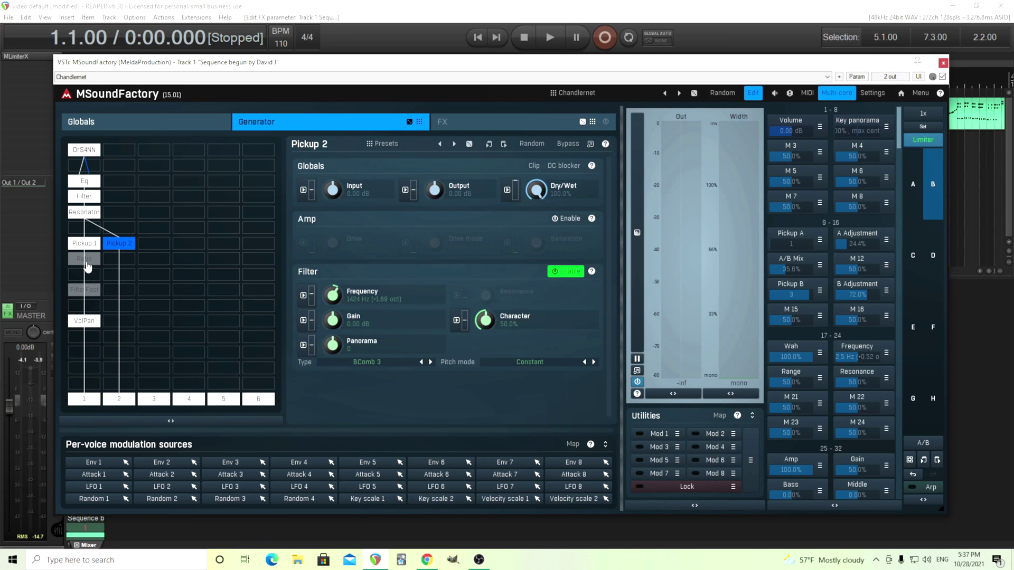
click(85, 262)
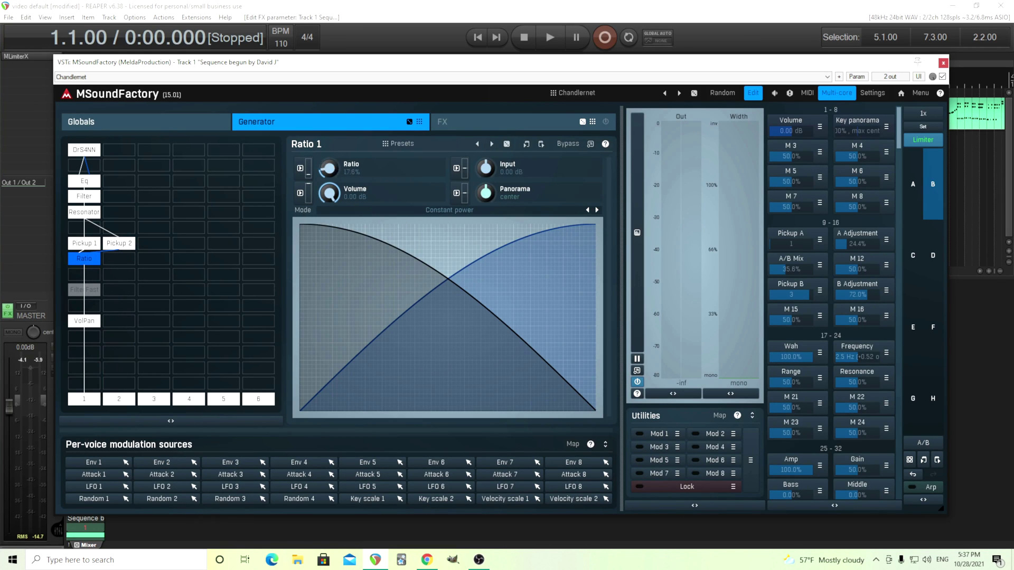
click(93, 245)
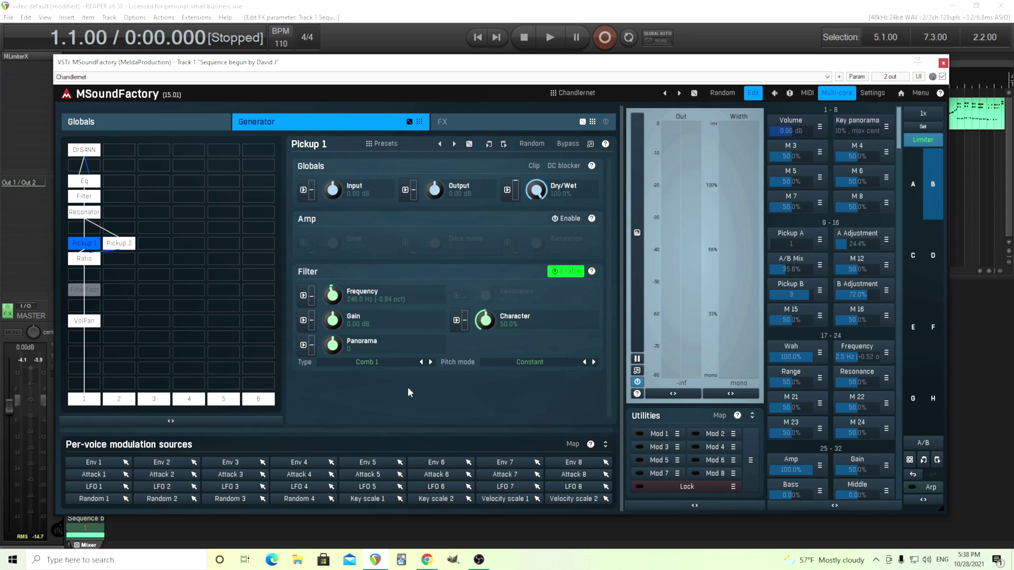
click(530, 365)
click(499, 382)
- Start playback and sweep Pickup 1's filter frequency up and down by ear
click(549, 37)
scroll(338, 296, up, 5)
scroll(338, 297, up, 4)
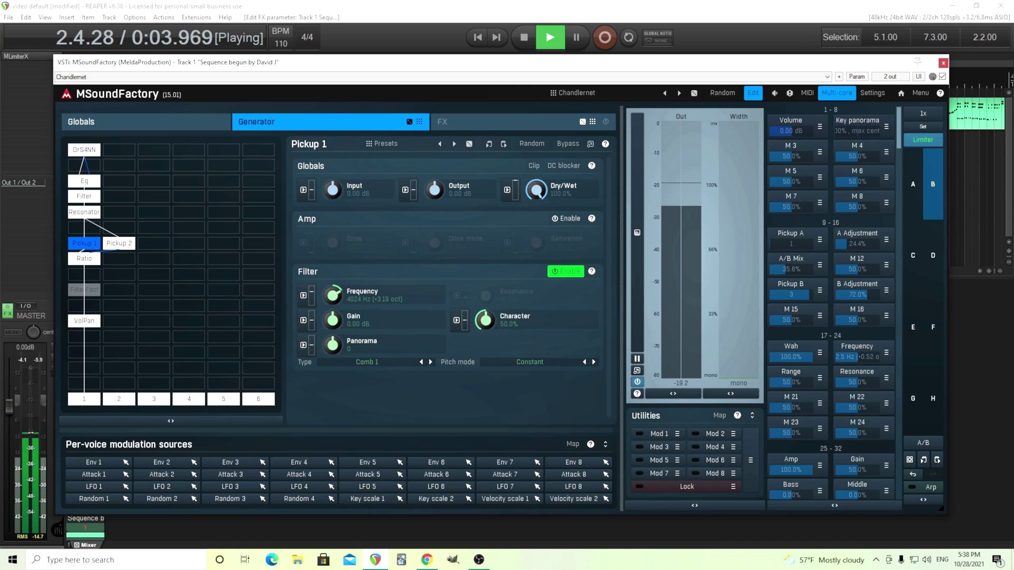
scroll(336, 296, down, 12)
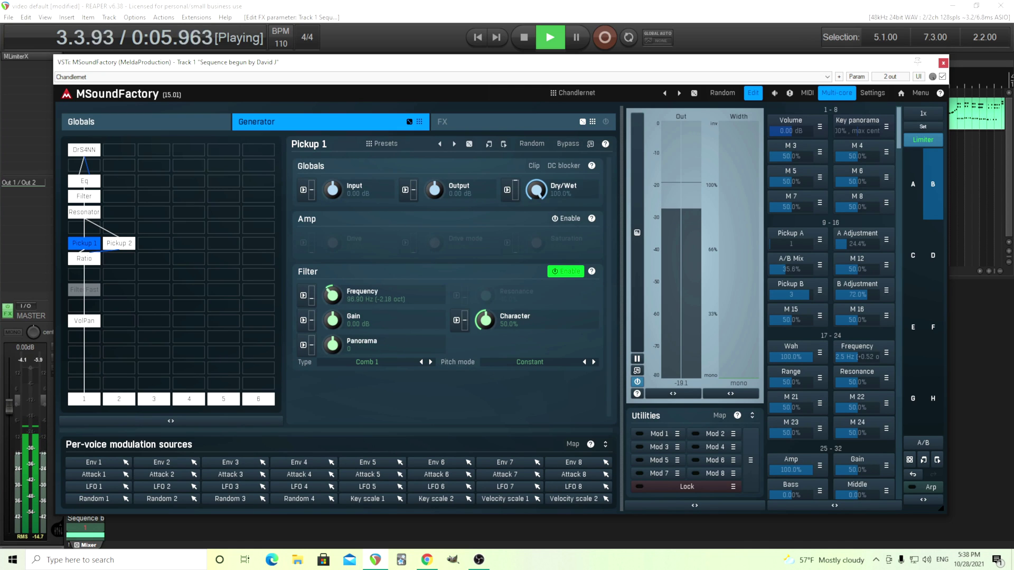
scroll(337, 295, up, 4)
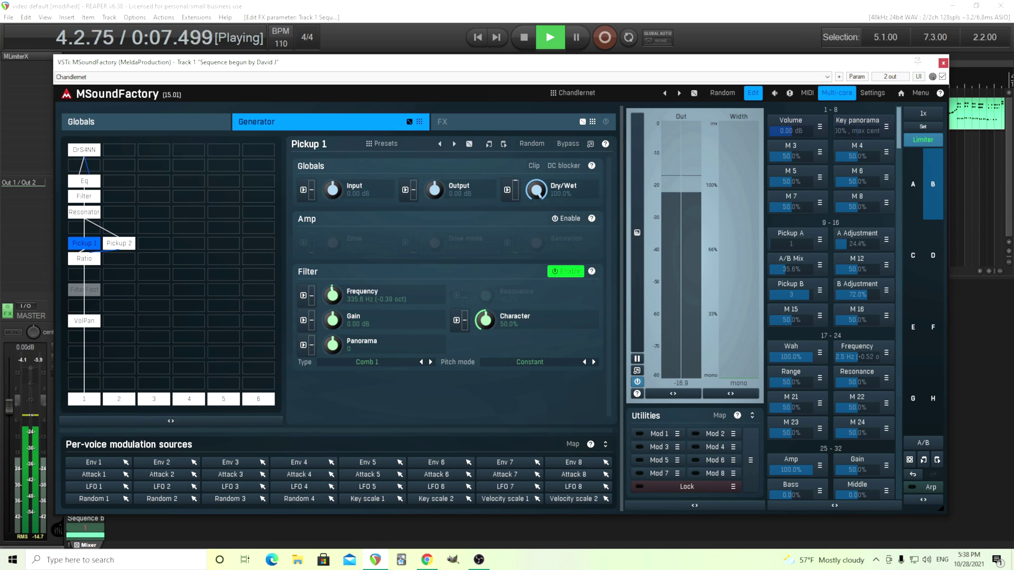
- Step the filter type through Comb 2 and 3 to Comb 4, reset frequency to 440.0 Hz, then stop
click(431, 362)
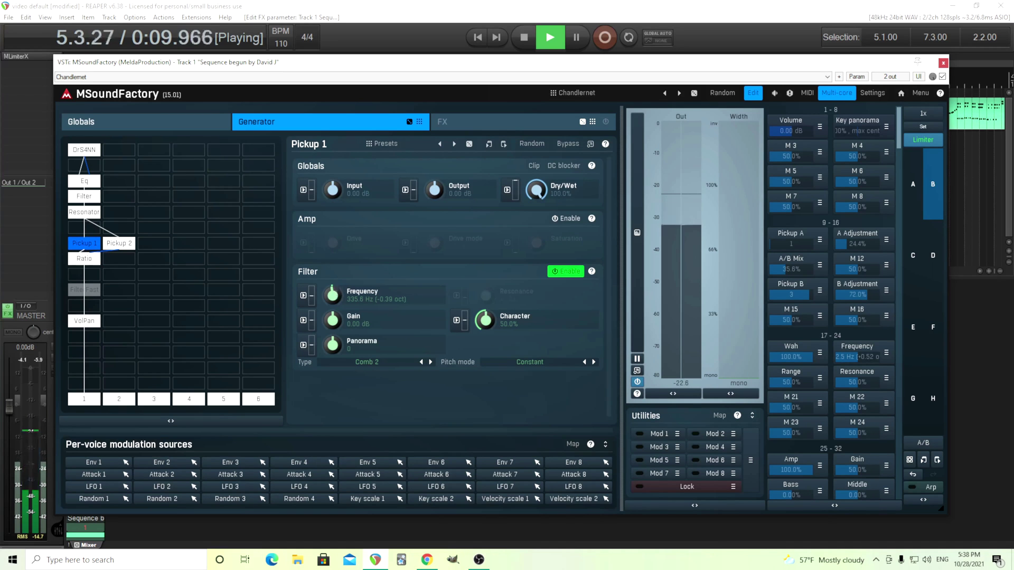
scroll(337, 295, up, 8)
scroll(336, 292, down, 11)
click(431, 363)
scroll(340, 299, up, 9)
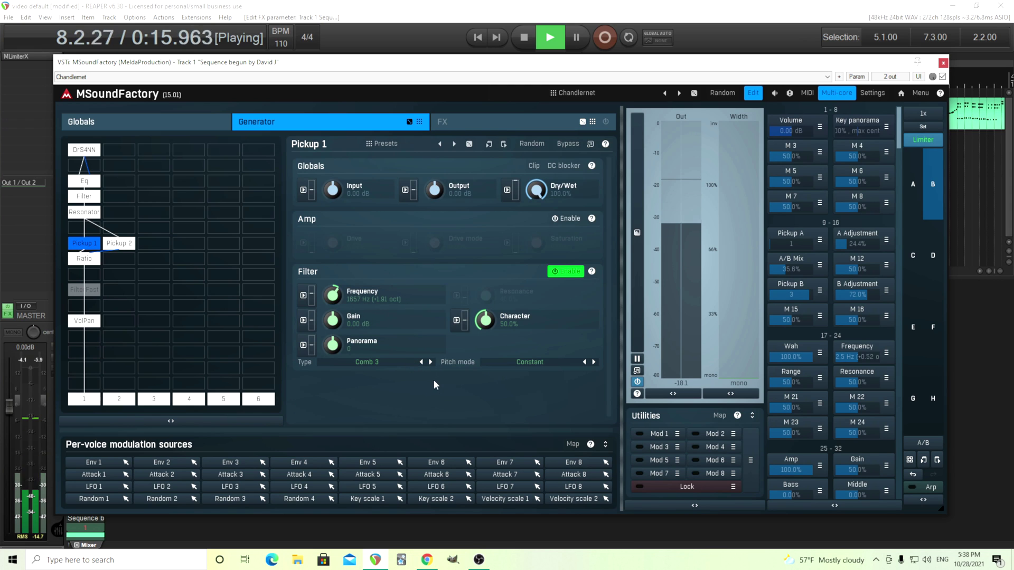
click(431, 362)
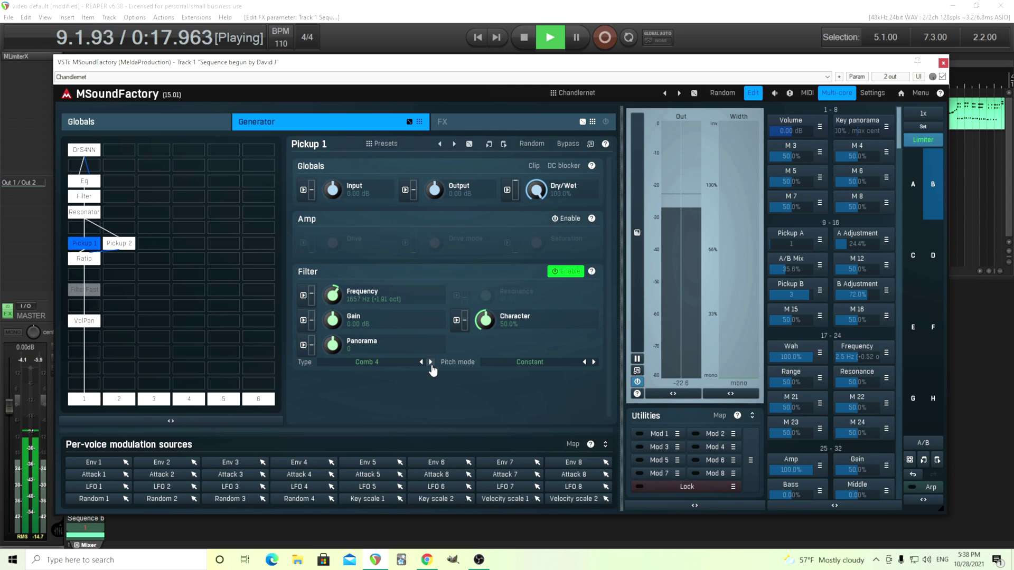
scroll(336, 295, down, 15)
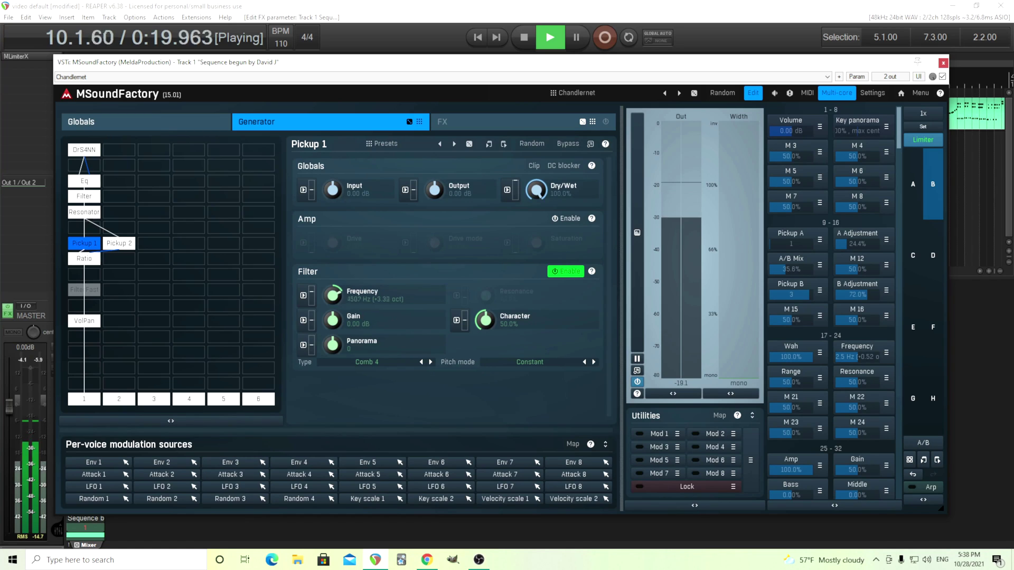
double_click(336, 296)
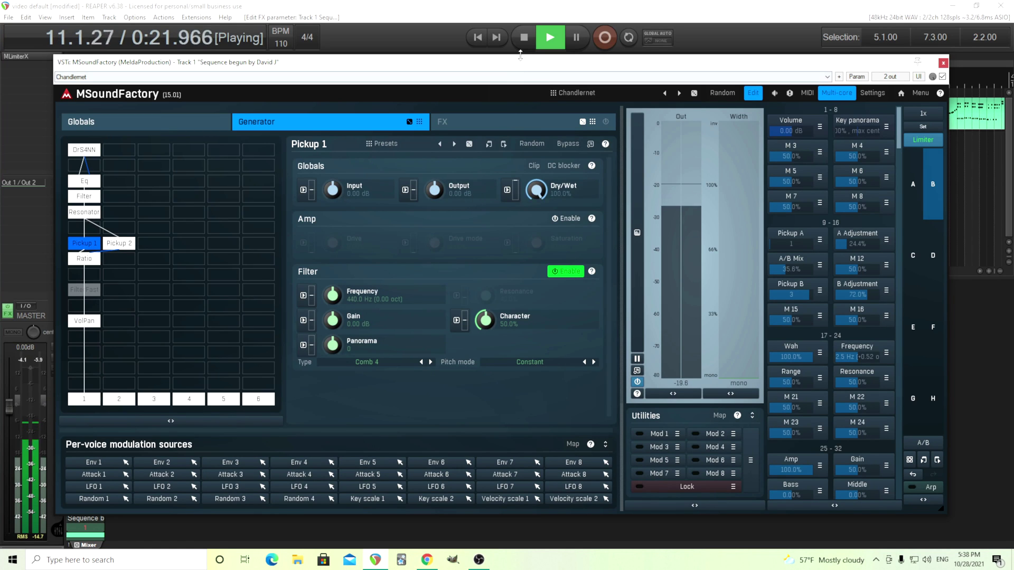
key(space)
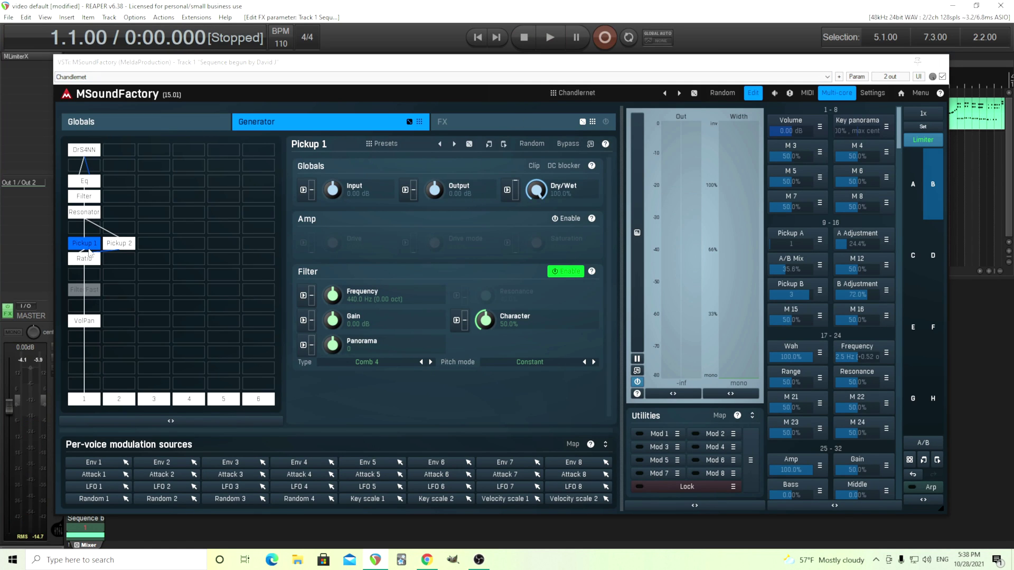
- Select the Ratio module, switch to the front-panel view, and try Pickup A 2 before returning to 1
click(98, 260)
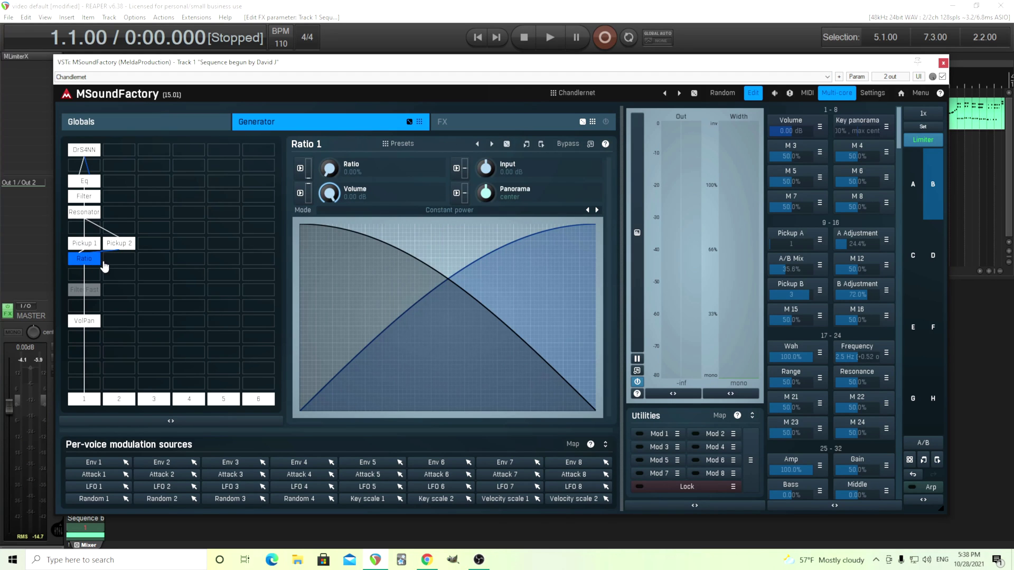
click(751, 95)
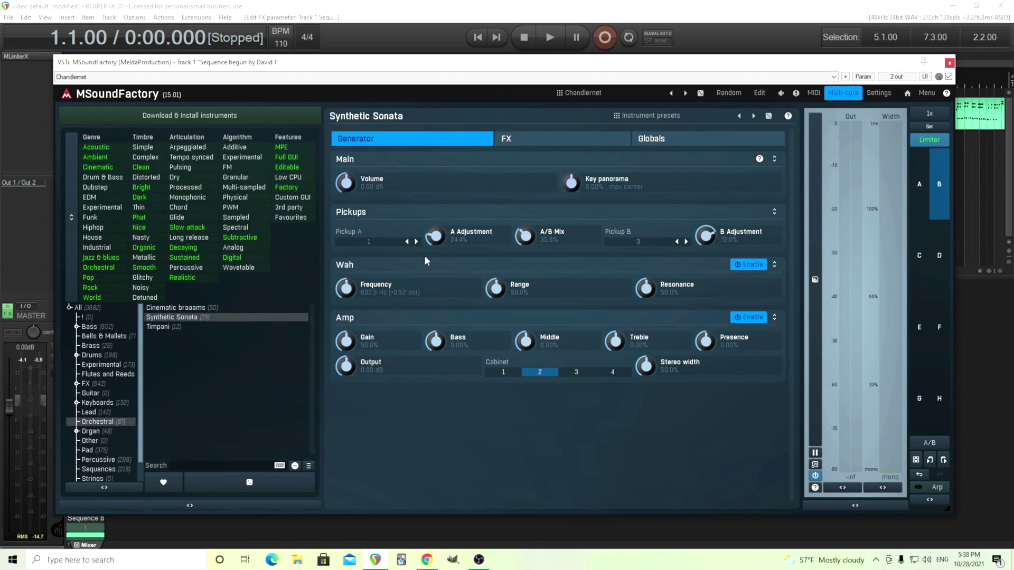
click(410, 242)
click(409, 242)
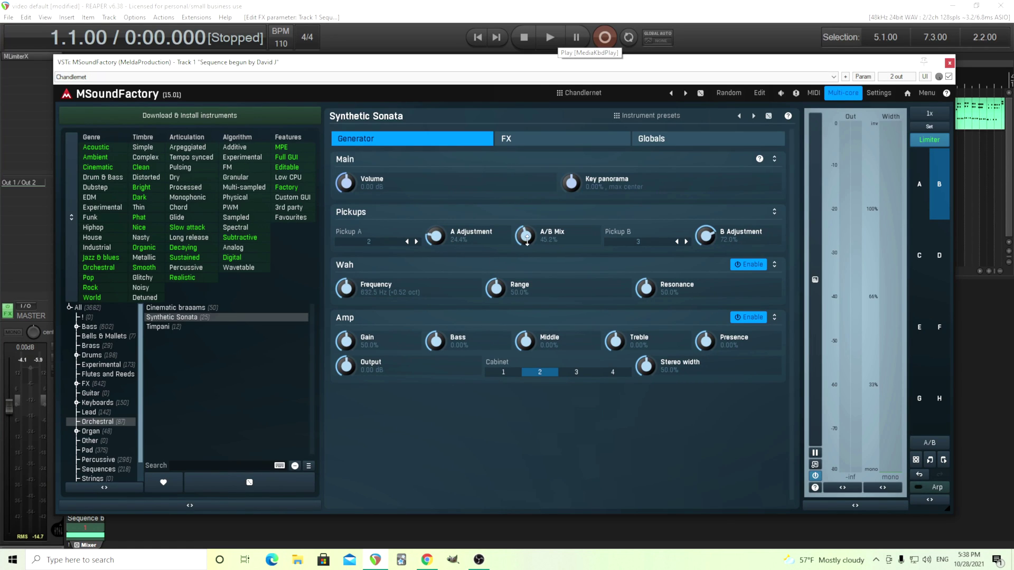
- While playing, set A/B Mix to 40.8% and A Adjustment to 22.0%, settle Pickup A on 2, and stop
click(553, 33)
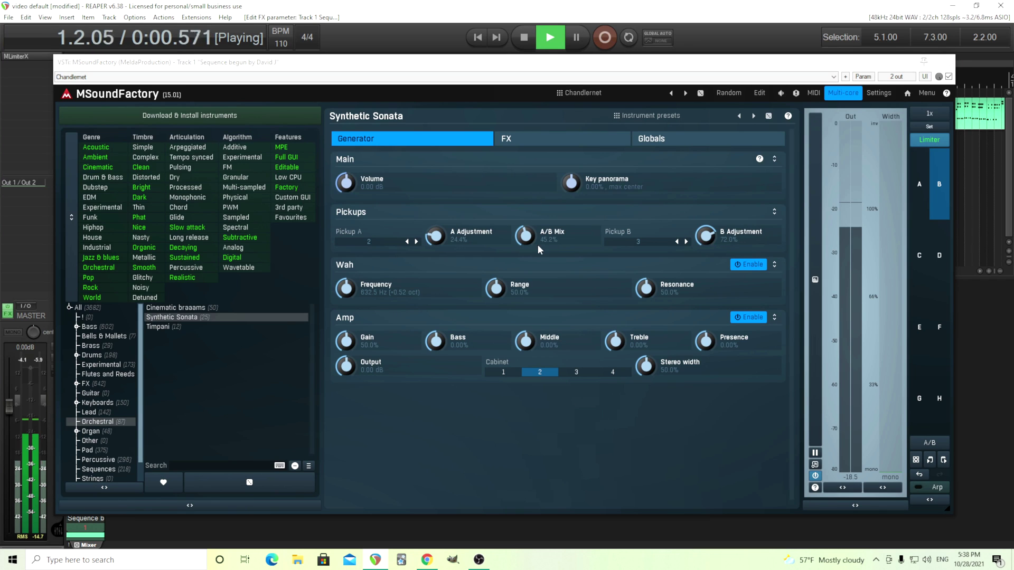
drag(538, 245, 531, 237)
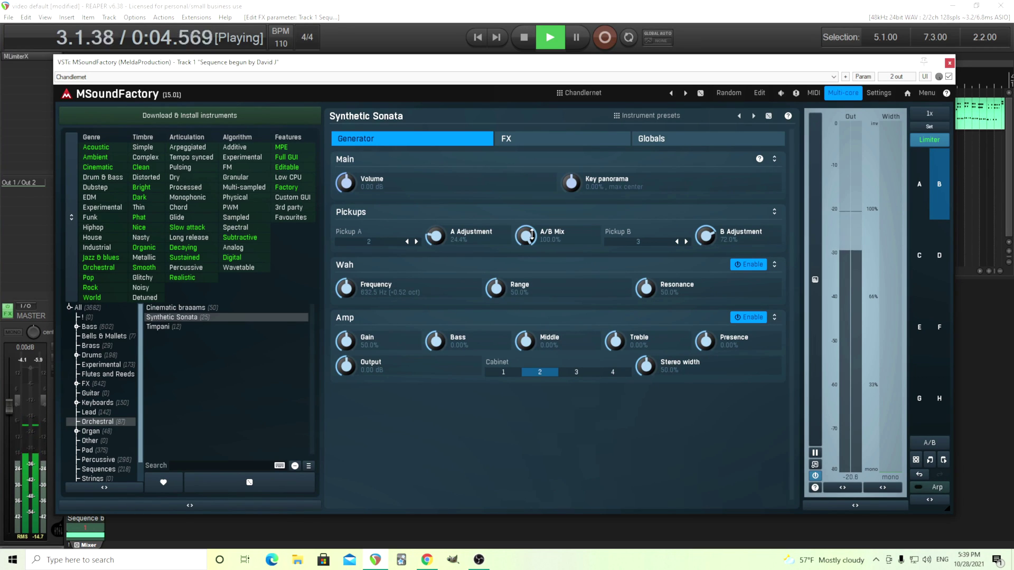
click(531, 237)
drag(436, 236, 436, 222)
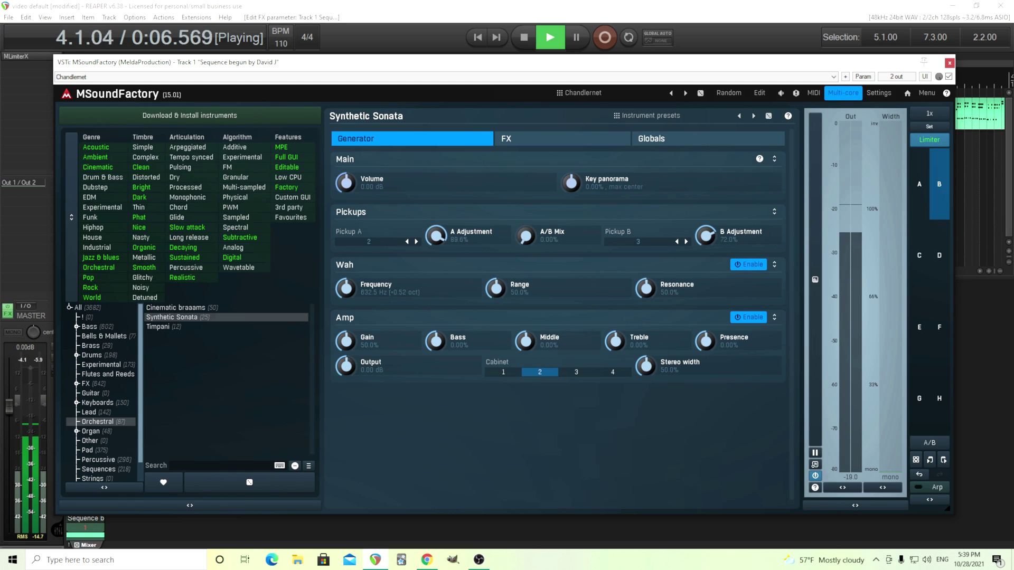
click(416, 241)
click(408, 241)
click(417, 241)
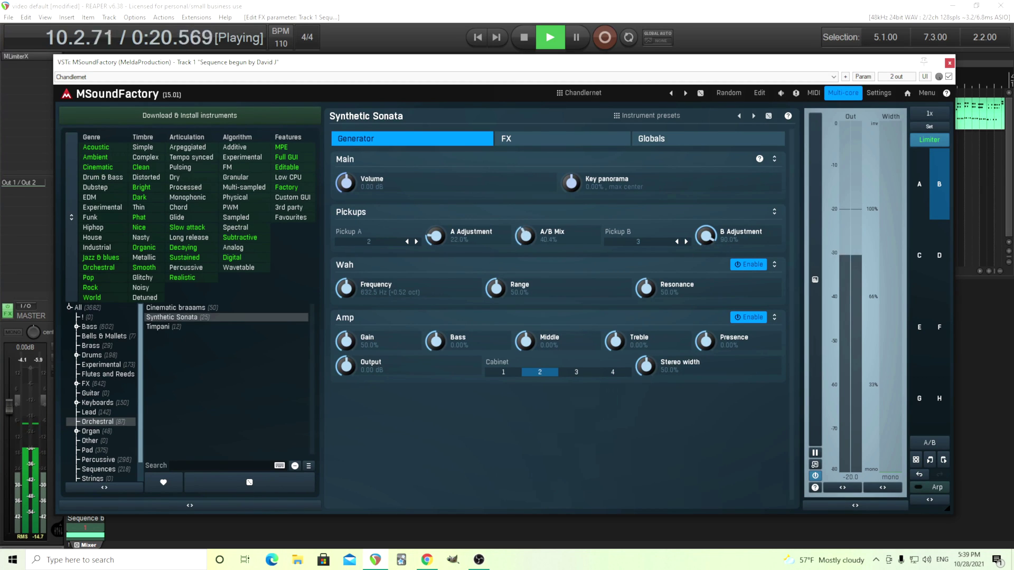
click(525, 39)
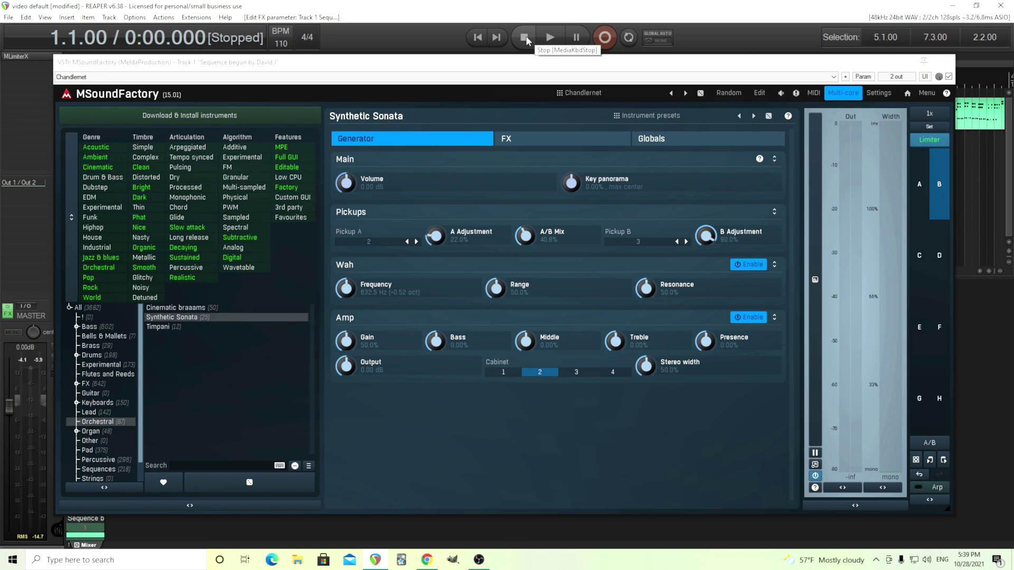
- Return to edit mode and select the FilterFast 1 low-pass module with 40.0% resonance
click(760, 94)
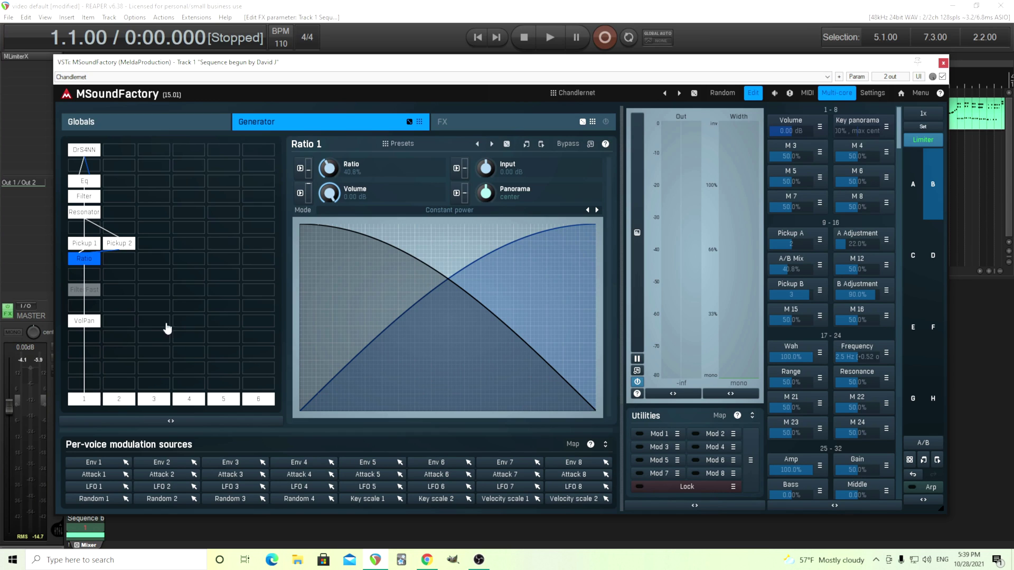
click(84, 290)
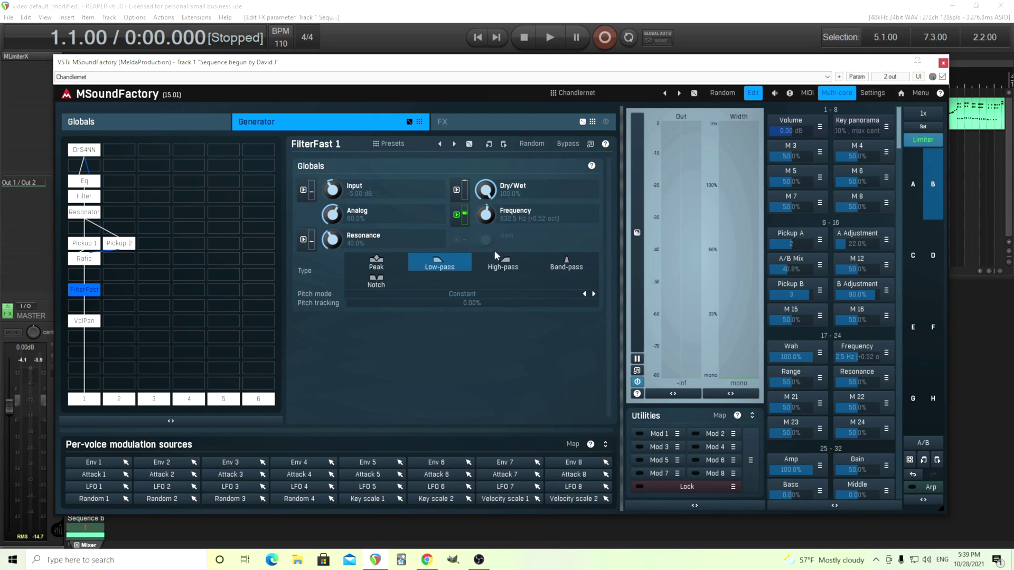
- Inspect the FilterFast frequency modulation and its Env 1 envelope, auditioning briefly with playback
click(458, 216)
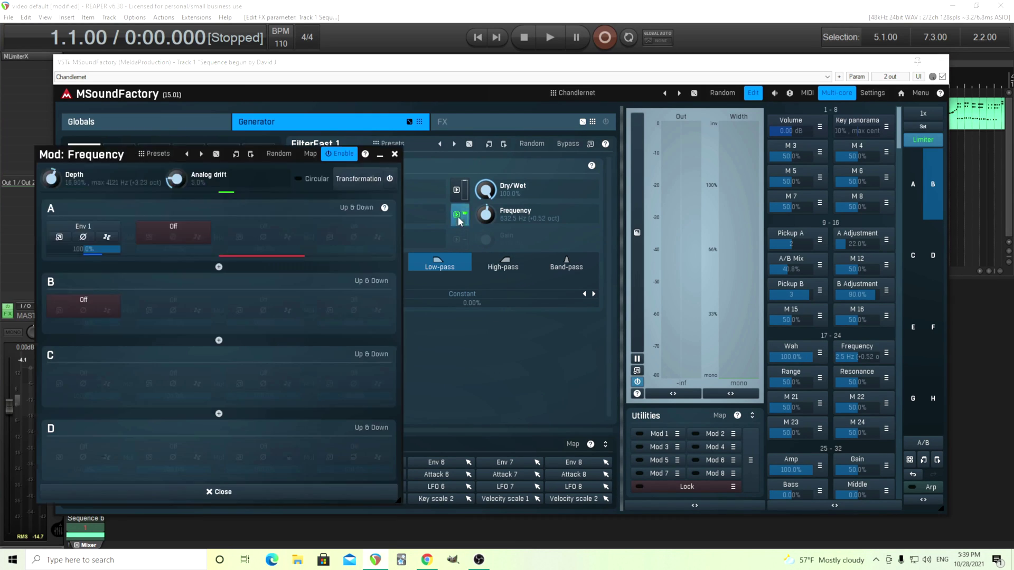
click(59, 238)
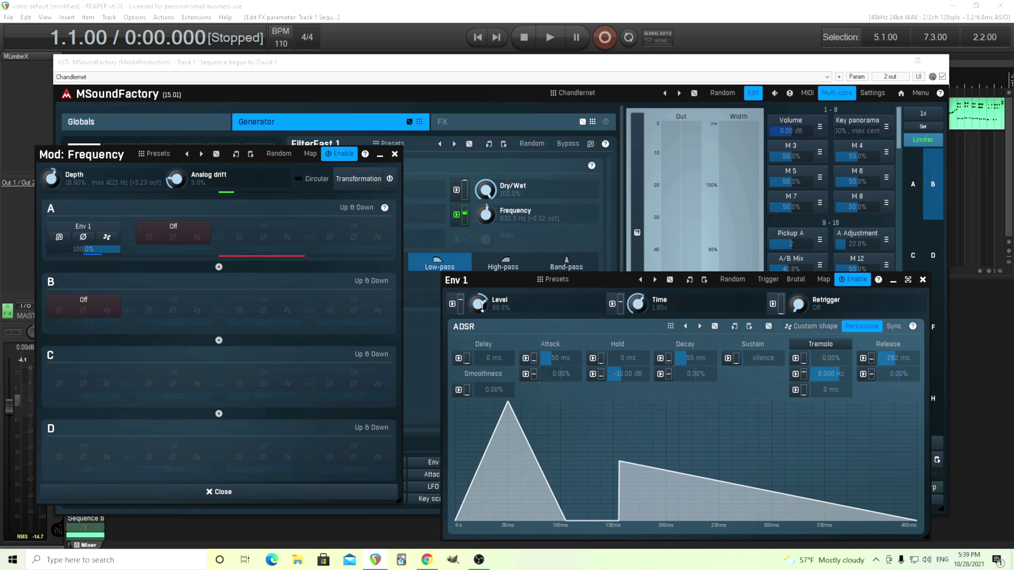
click(923, 280)
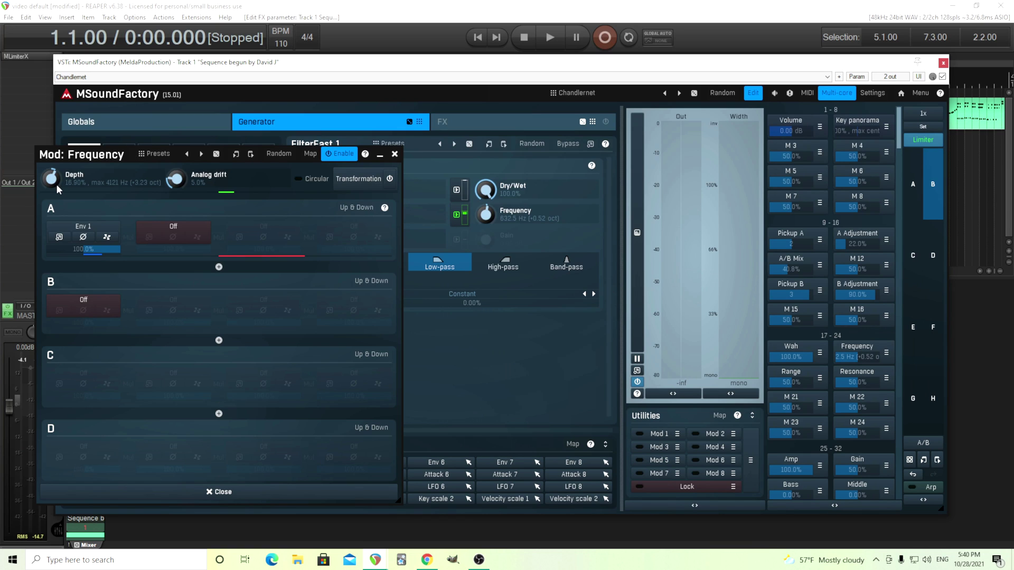
click(395, 154)
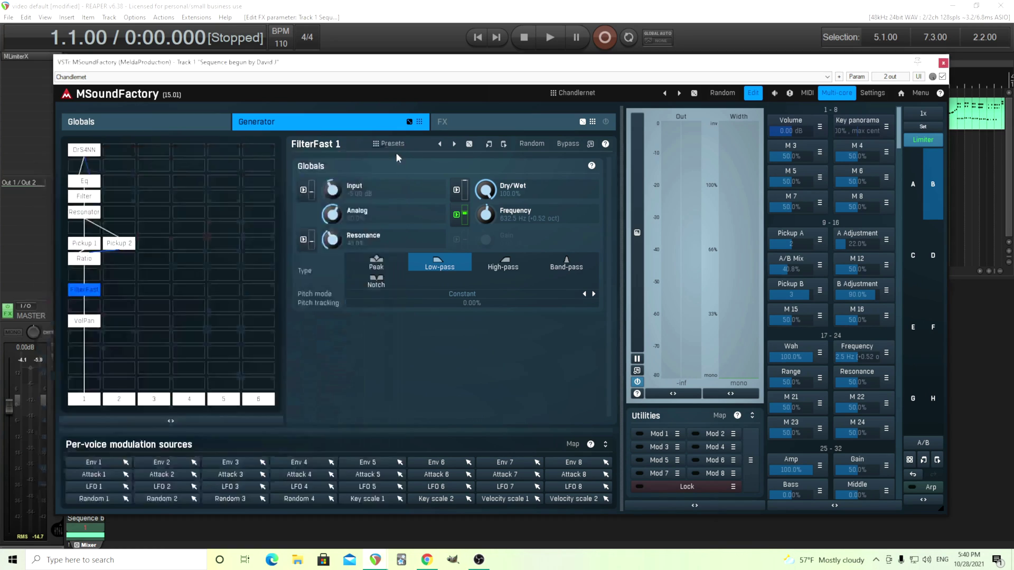
click(554, 37)
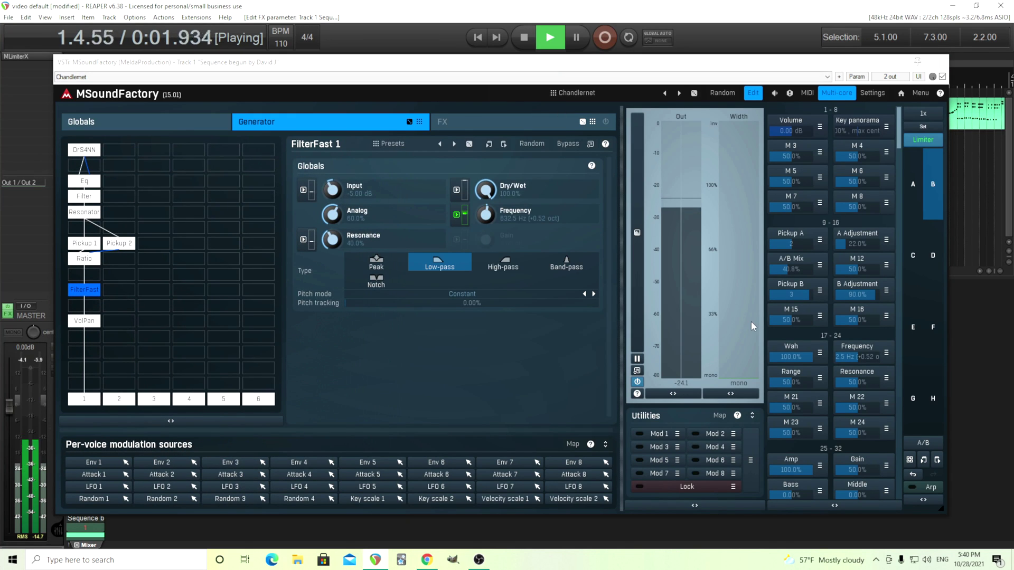
click(458, 218)
click(527, 43)
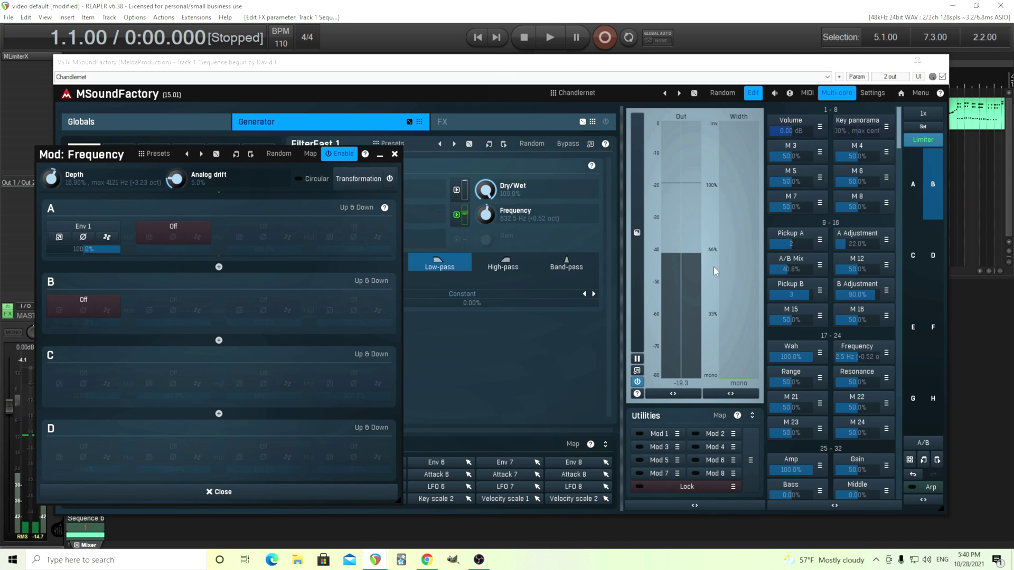
- While playing, tune the wah Range to 82.0% and reset Resonance to 50.0%, then stop
drag(800, 384, 800, 370)
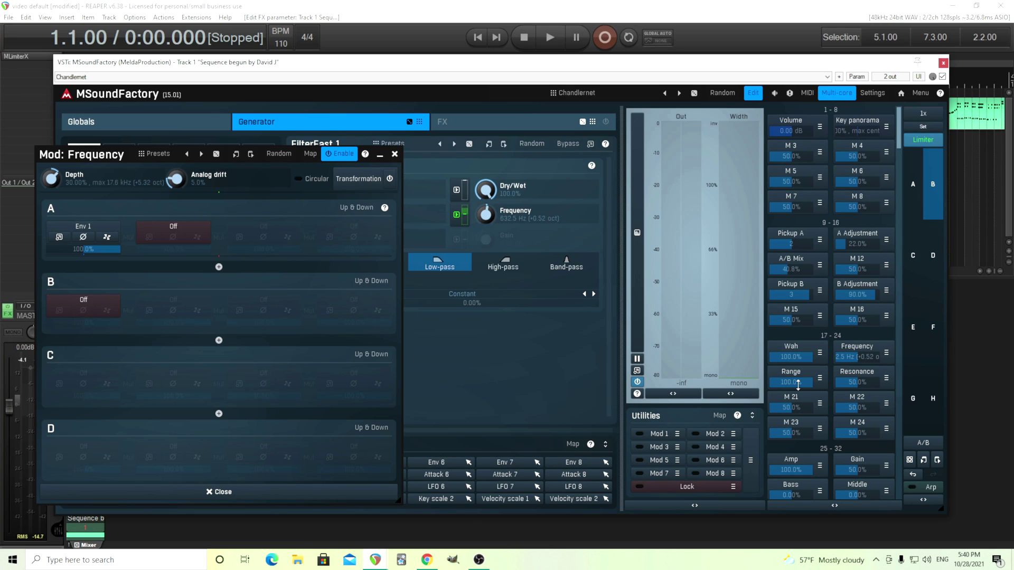
drag(791, 382, 791, 430)
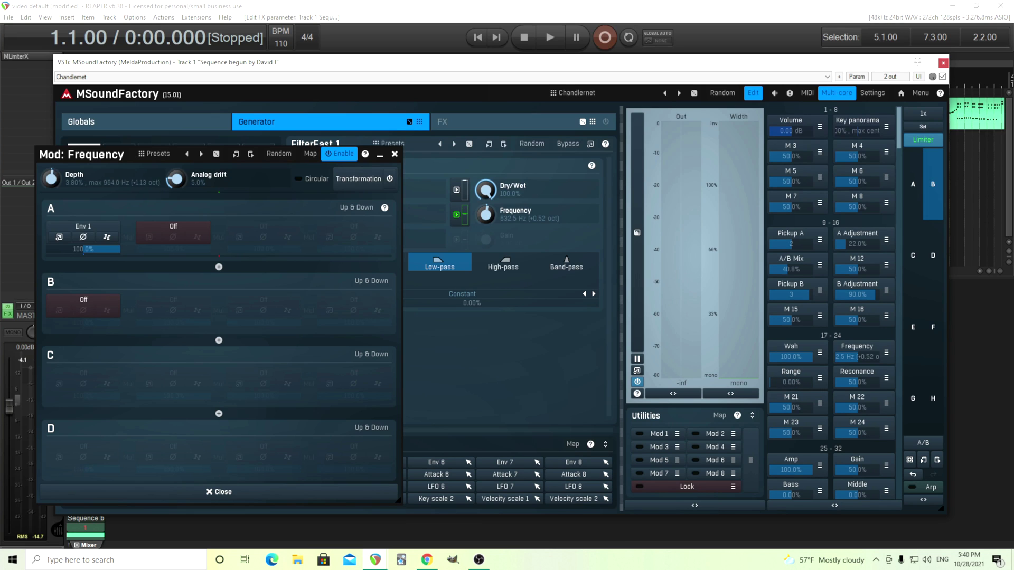
click(552, 38)
drag(790, 381, 791, 331)
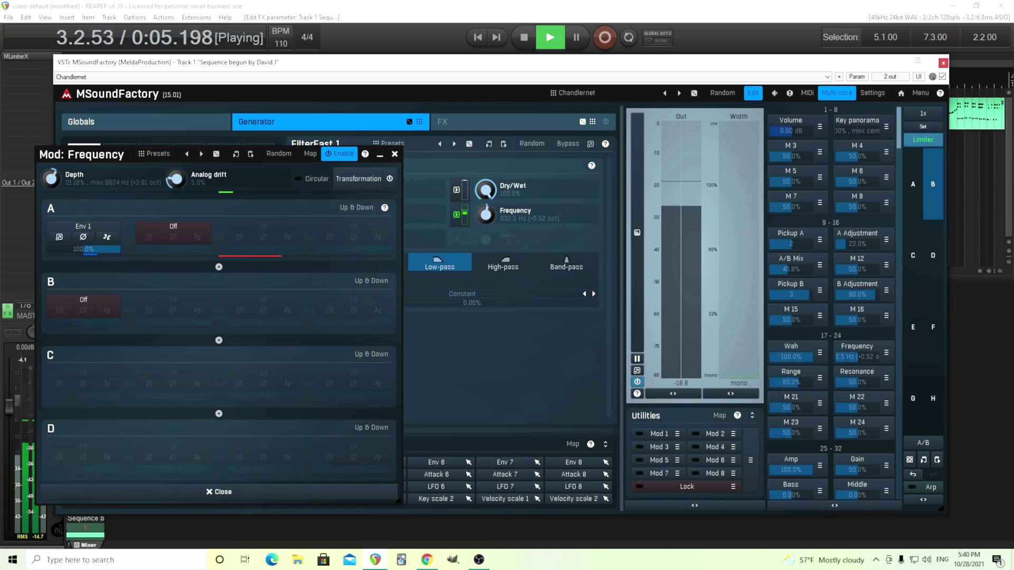
drag(790, 381, 791, 416)
drag(848, 381, 847, 355)
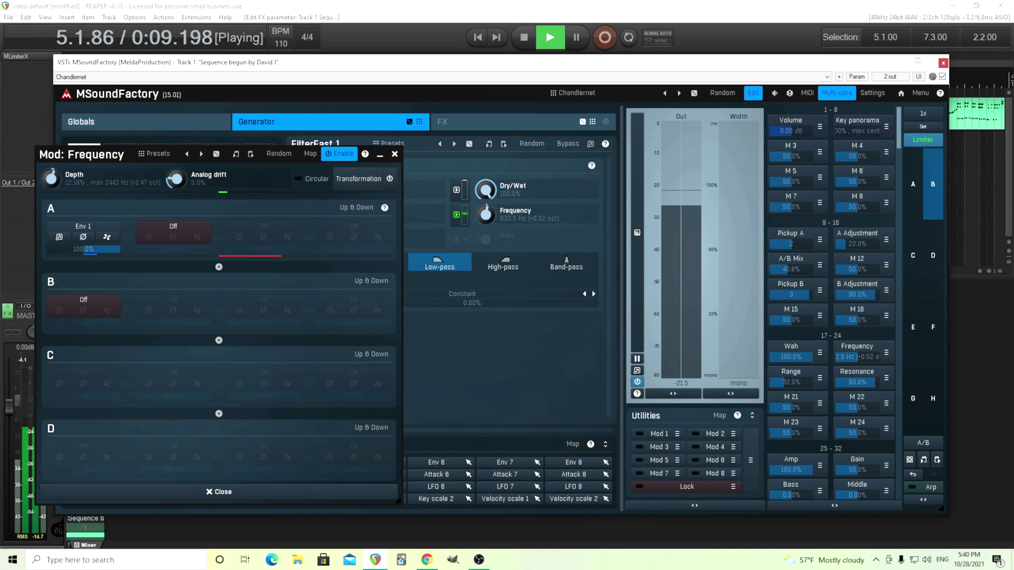
mouse_move(791, 378)
mouse_down()
mouse_move(790, 348)
mouse_move(791, 370)
mouse_up()
double_click(873, 382)
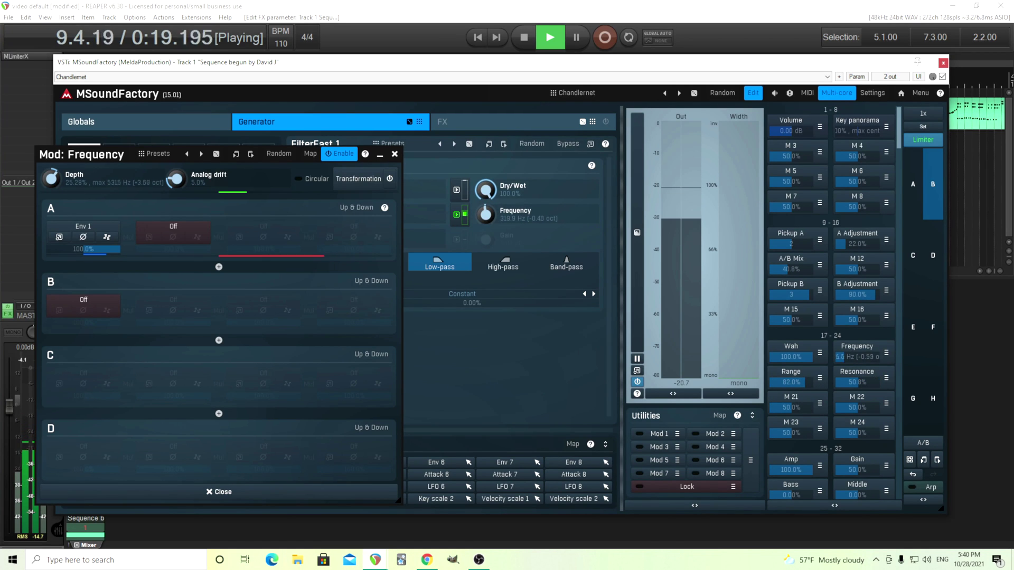
drag(873, 382, 873, 382)
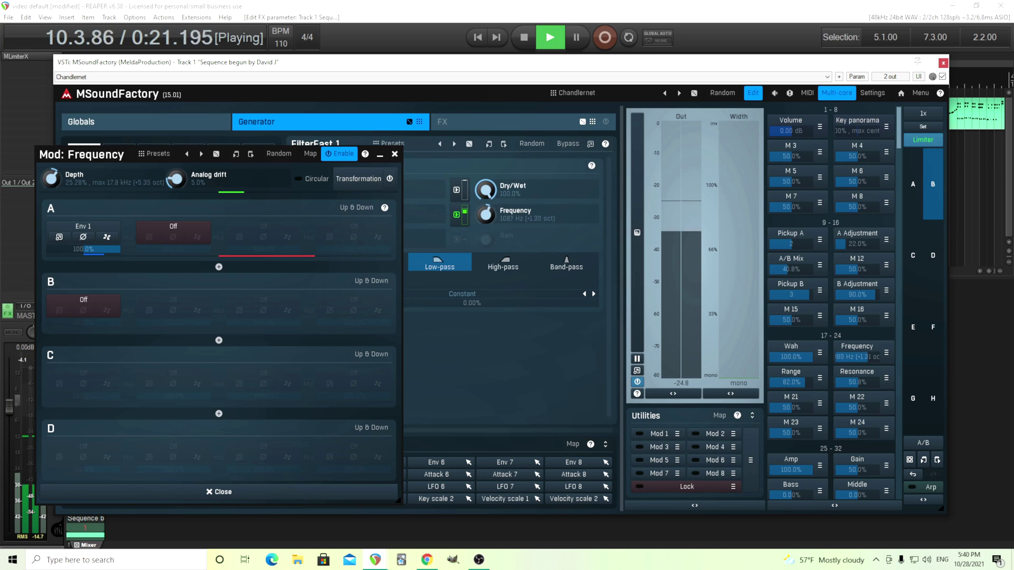
click(524, 37)
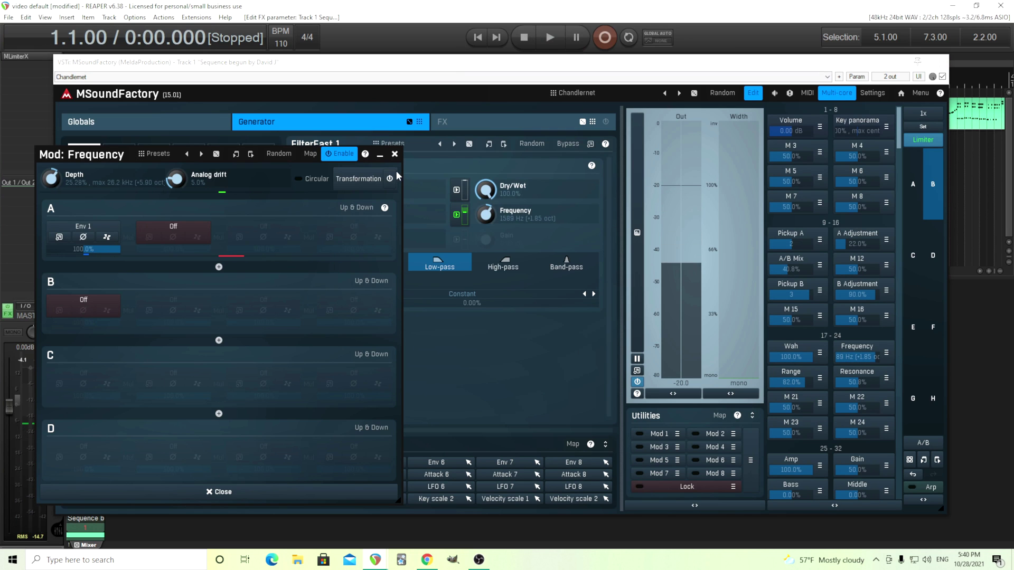
- Lower the wah Frequency control to 2.5 Hz and close the frequency modulation settings
click(394, 154)
drag(868, 361, 857, 356)
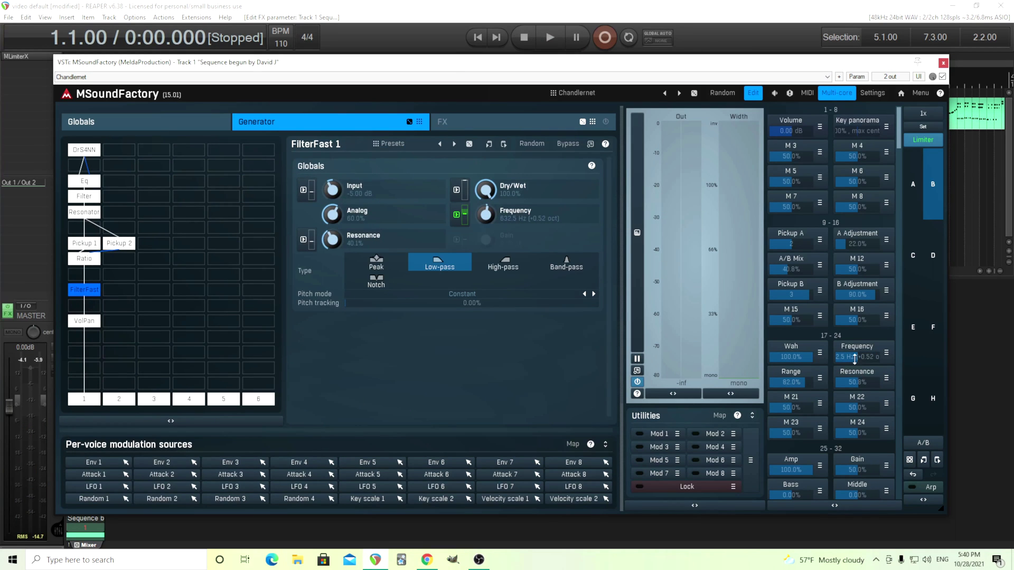
click(457, 216)
click(394, 154)
- Open the TurboAmpEx 1 module in the FX chain and scroll to reveal the full Midwestern amp
click(517, 125)
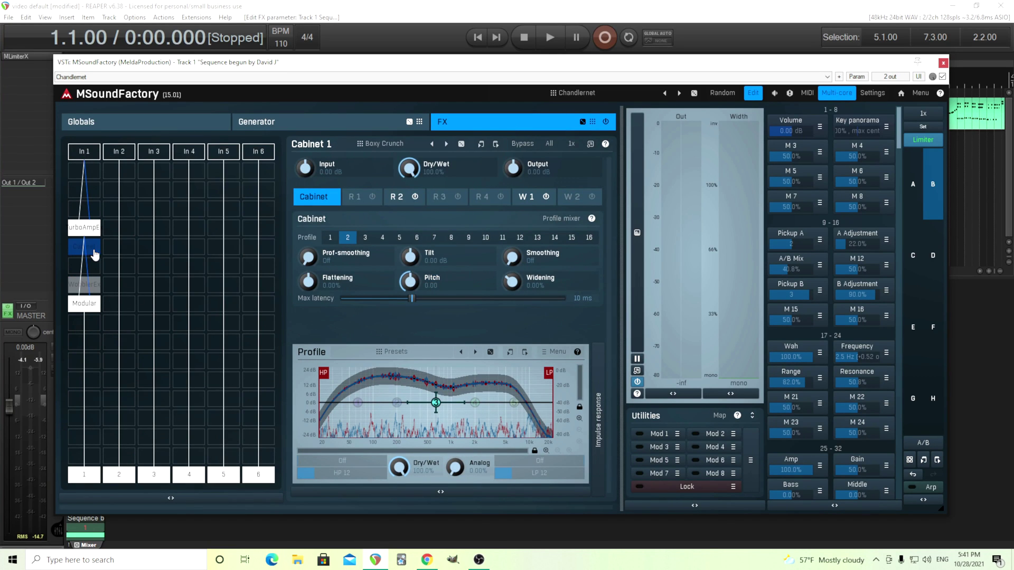
click(84, 229)
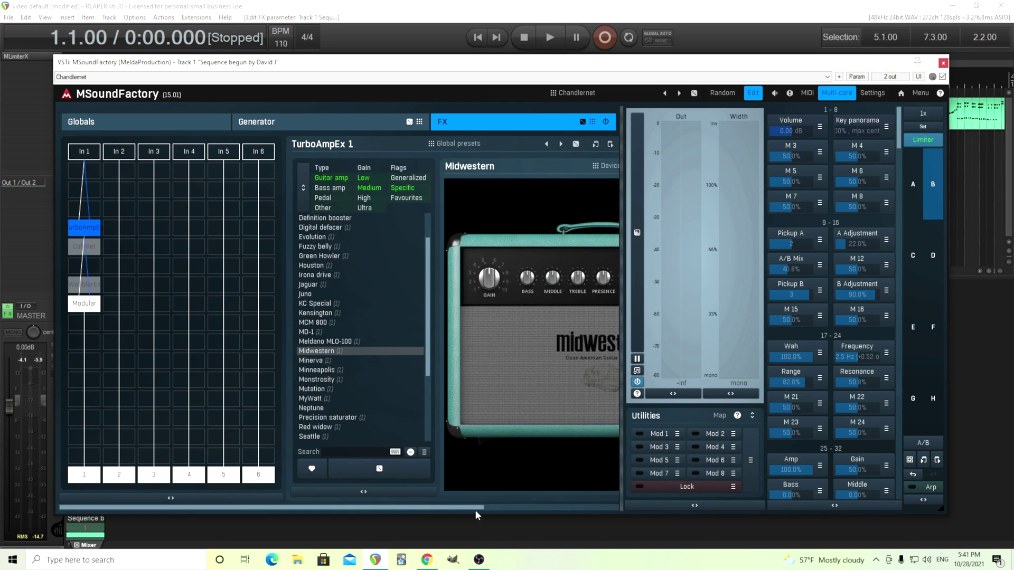
drag(476, 510, 592, 506)
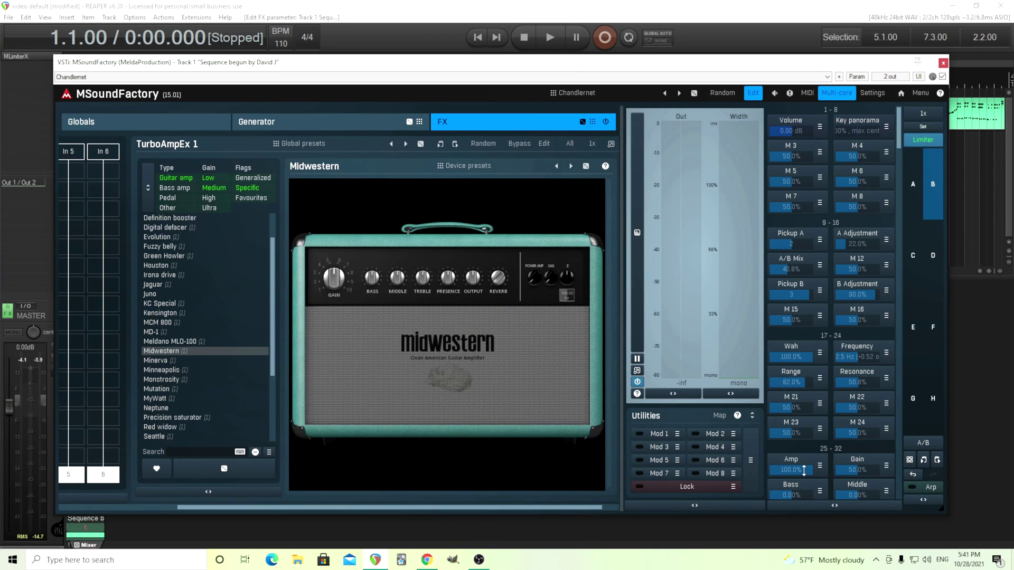
- Select the Volume & Panorama 1 module in the Generator and preview the front panel briefly
click(286, 125)
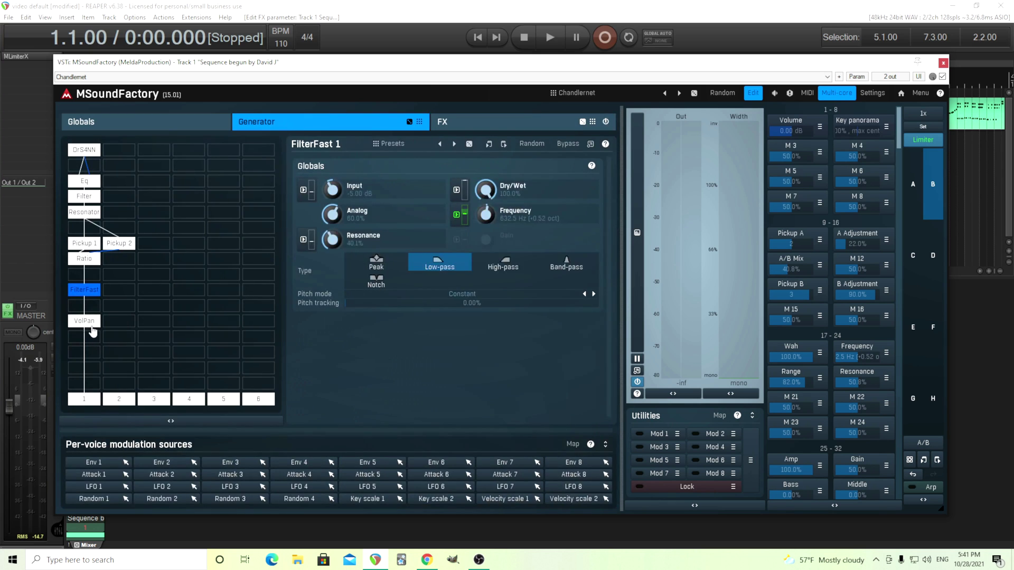
click(87, 323)
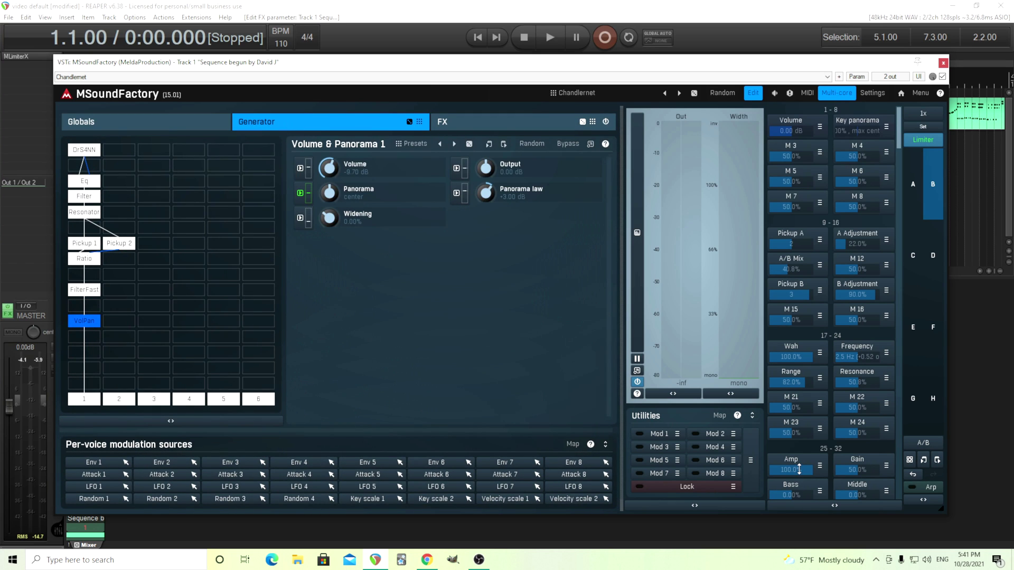
click(750, 93)
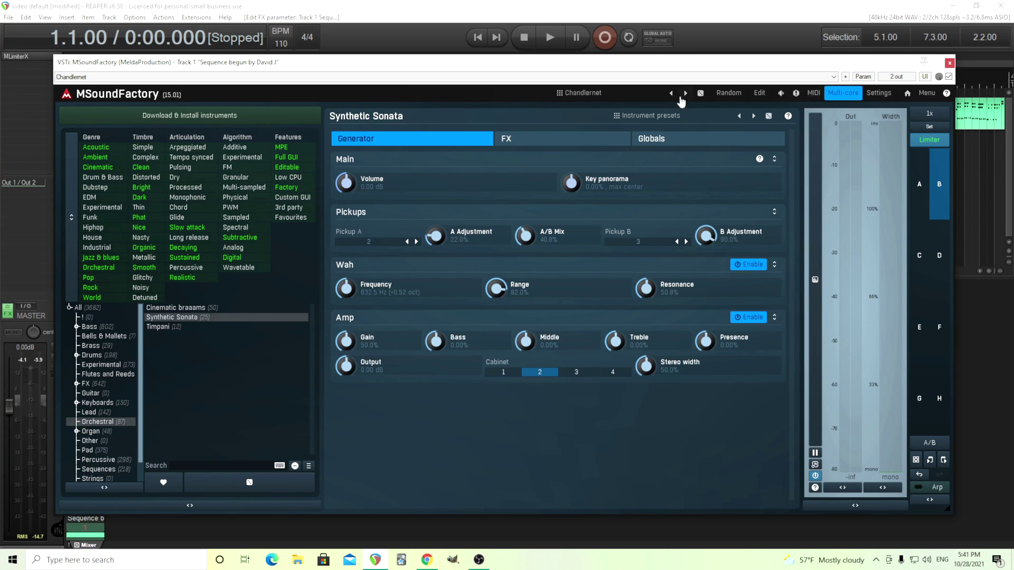
click(759, 93)
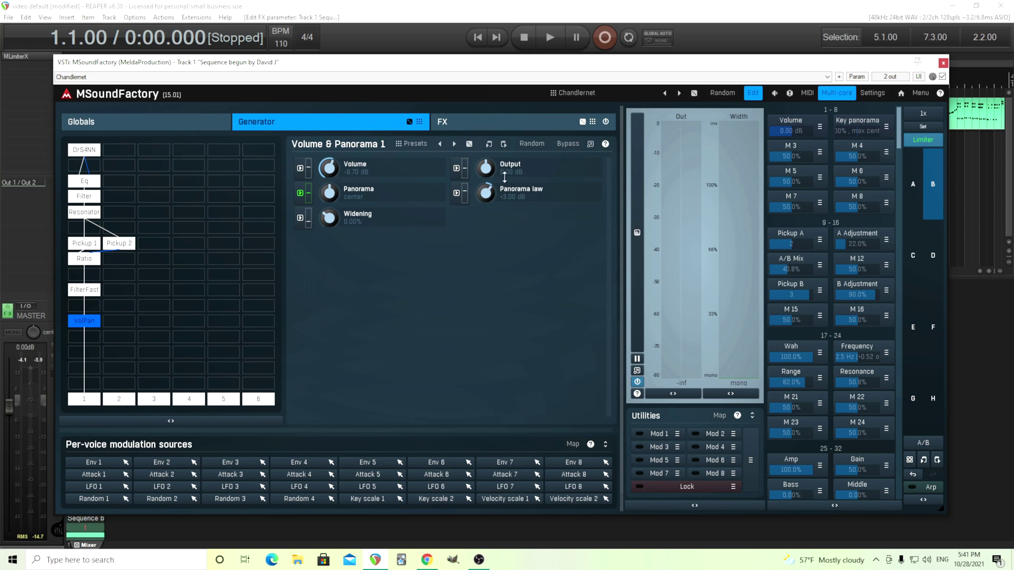
- Reset the Amp macro to its default, then raise it back to 100%
double_click(805, 469)
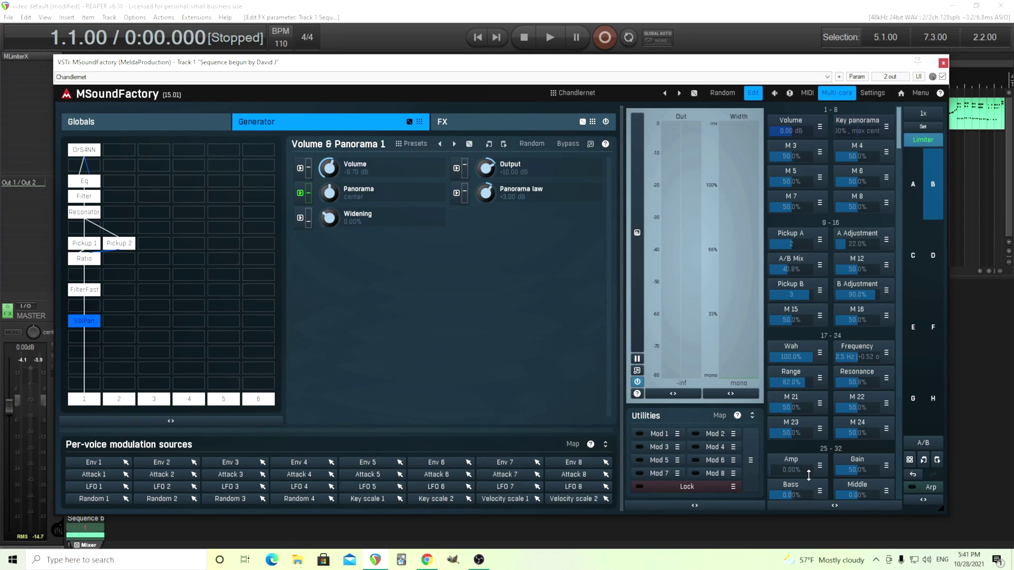
double_click(800, 469)
drag(801, 468, 801, 442)
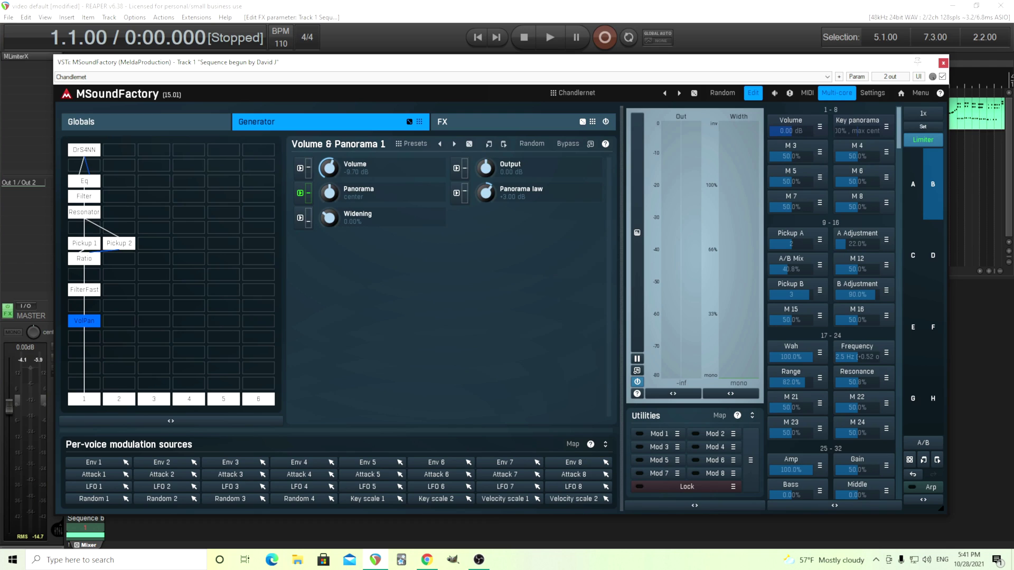
- With the amp shown in the FX view and playback running, compare Amp at 0% and 100%
click(526, 127)
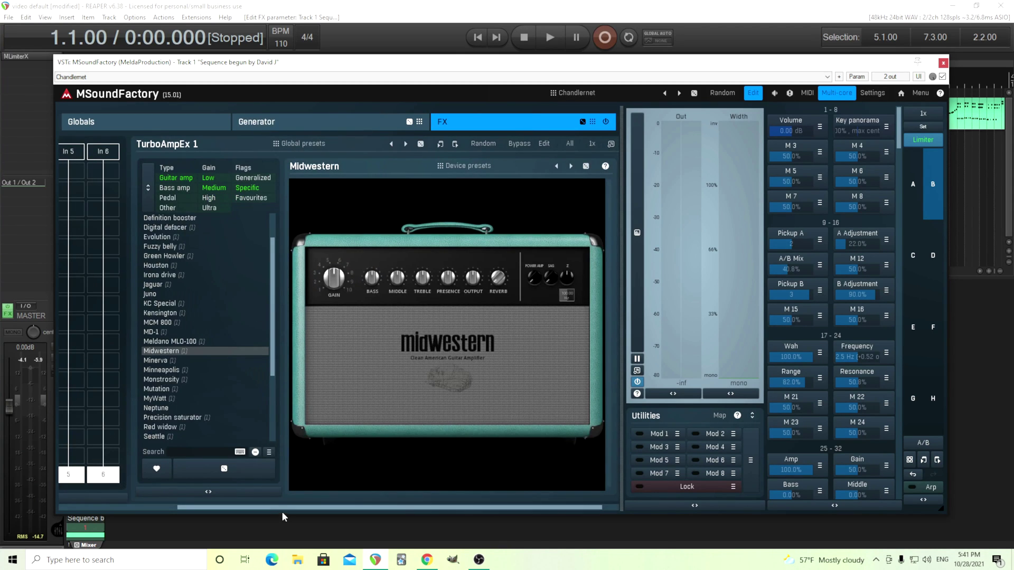
drag(282, 508, 164, 508)
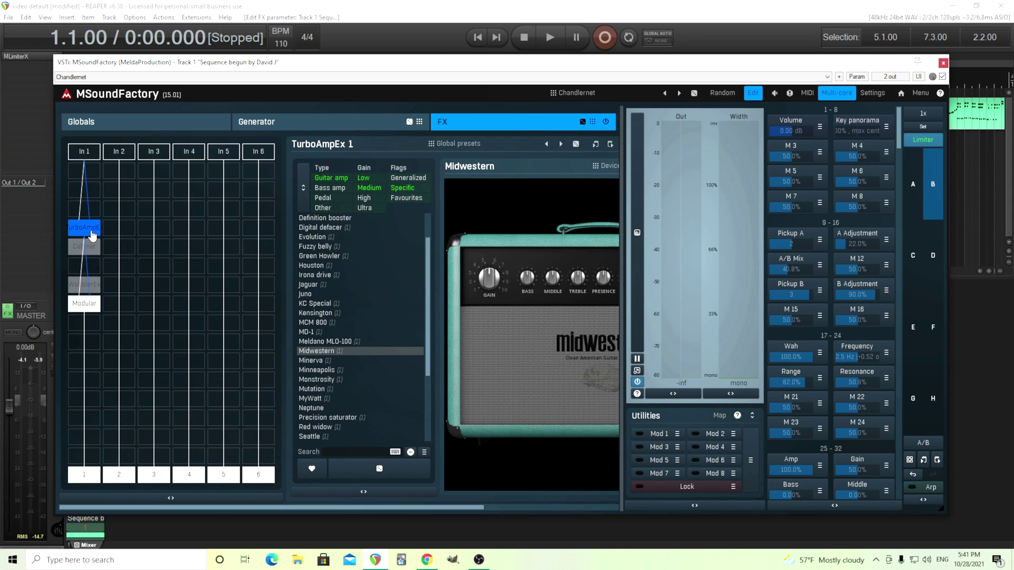
drag(475, 508, 623, 491)
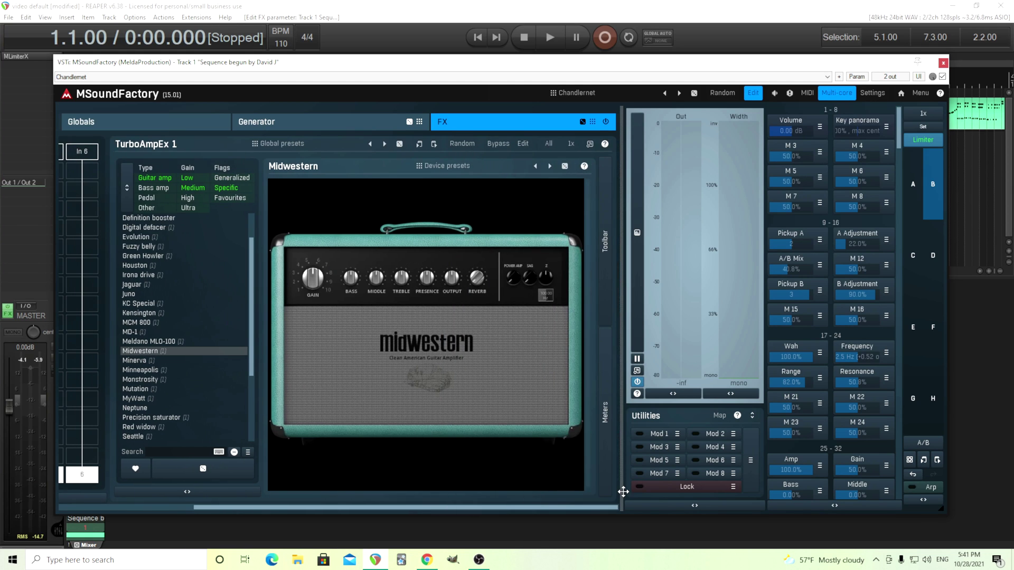
scroll(572, 486, left, 5)
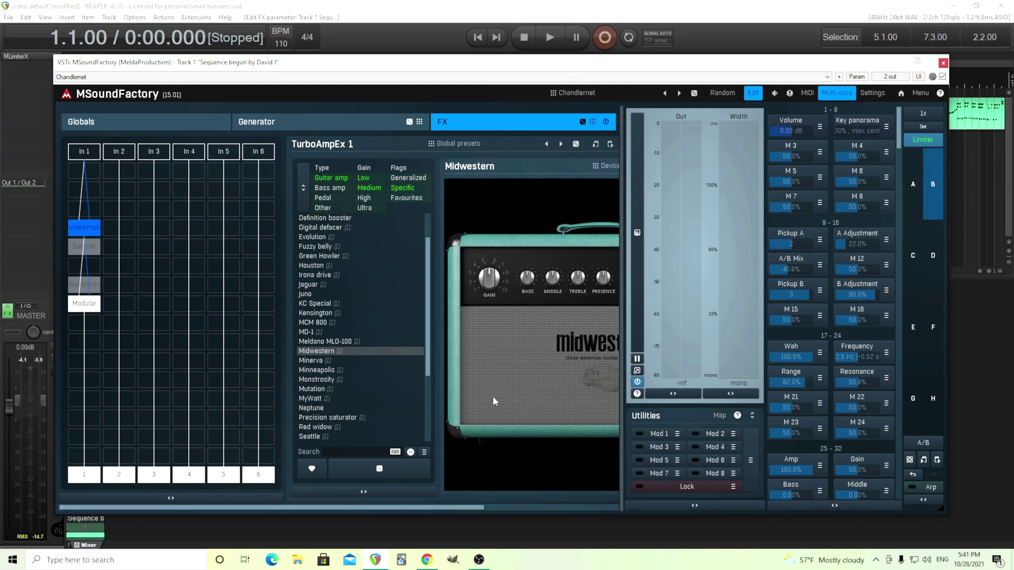
click(556, 41)
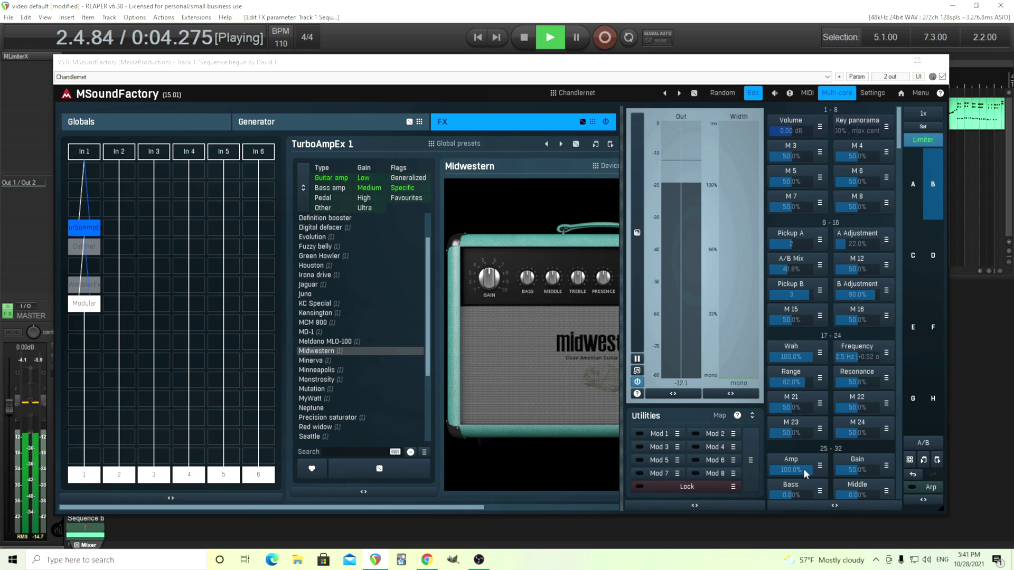
drag(804, 469, 772, 470)
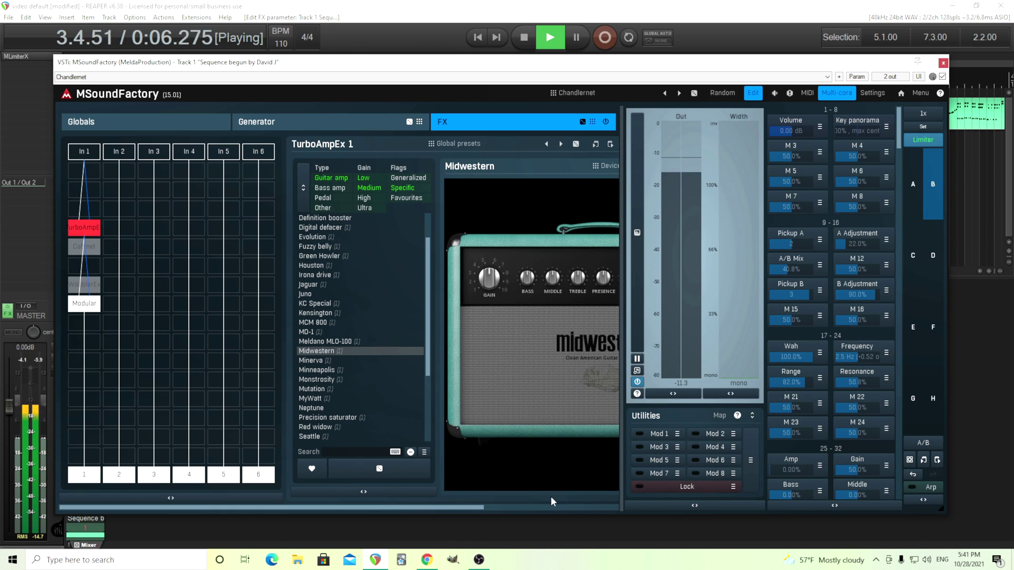
double_click(792, 465)
- Sweep the Midwestern amp's treble and presence knobs while listening, then stop playback
drag(478, 507, 609, 507)
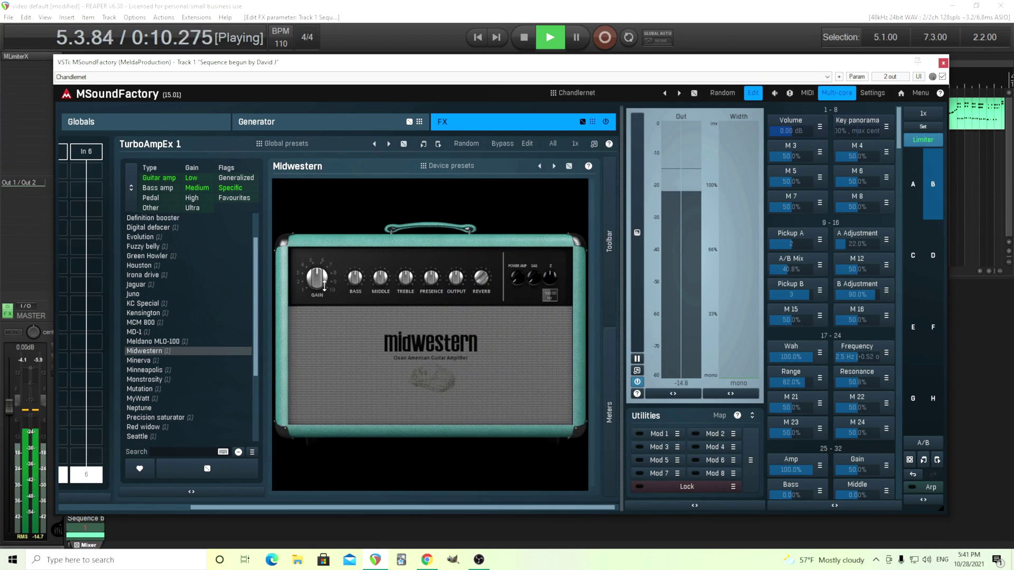
drag(317, 277, 380, 264)
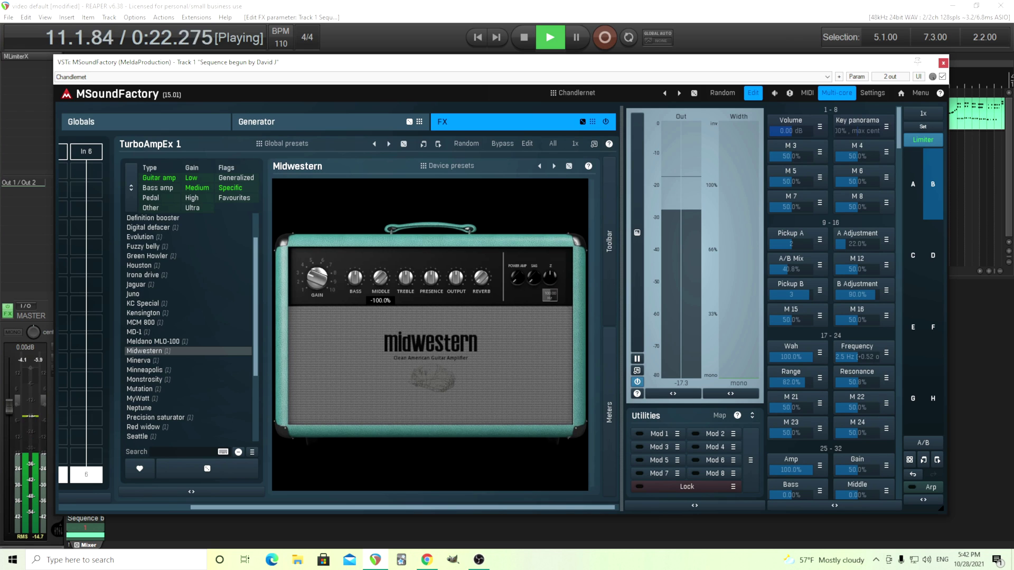
mouse_move(406, 277)
mouse_down()
mouse_move(406, 267)
mouse_move(405, 296)
mouse_up()
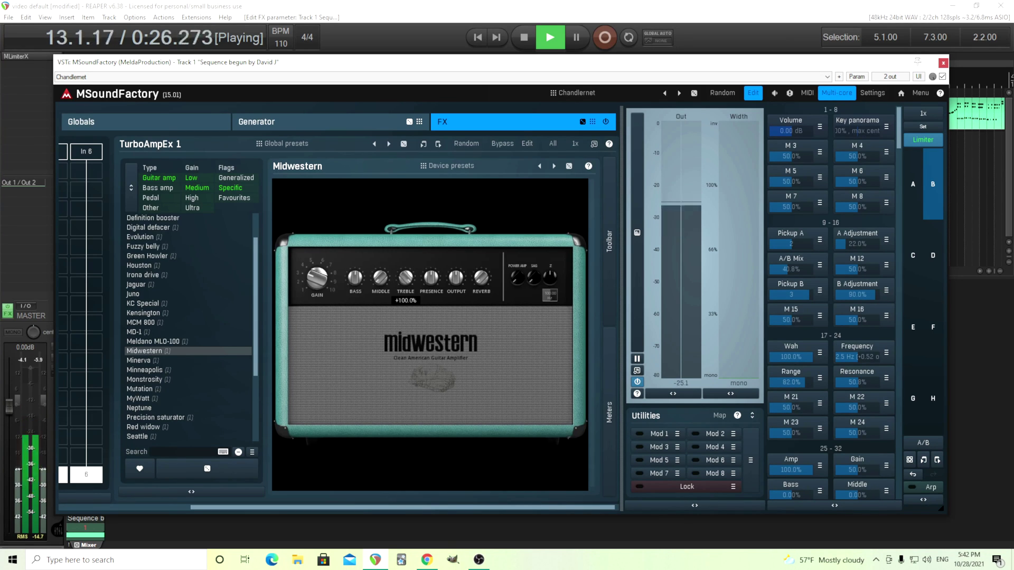
mouse_move(431, 277)
mouse_down()
mouse_move(431, 267)
mouse_move(431, 295)
mouse_up()
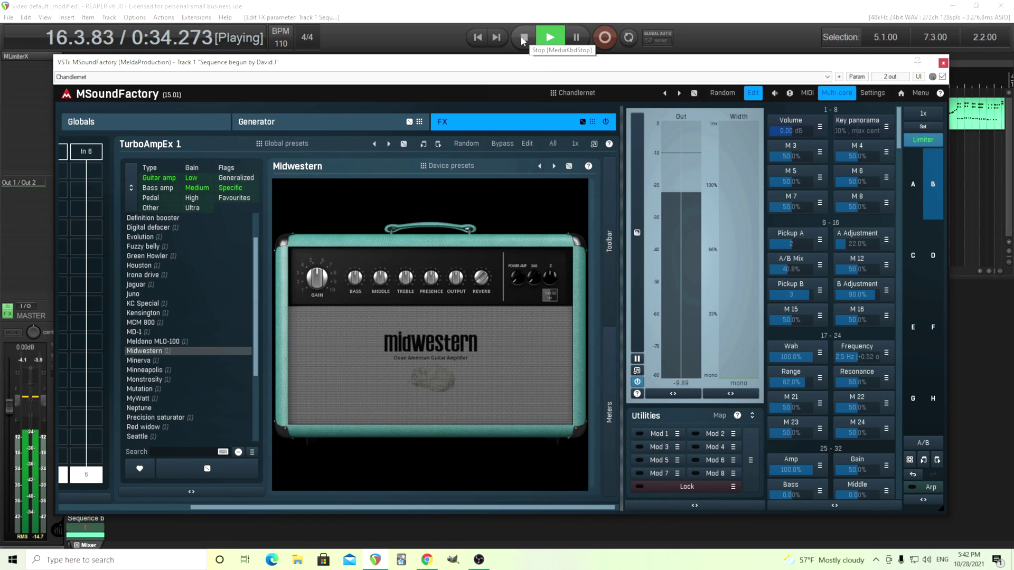
click(523, 38)
- Open Cabinet 1, choose profile 1, start playback and audition profiles 2, 3 and 4
drag(482, 506, 239, 491)
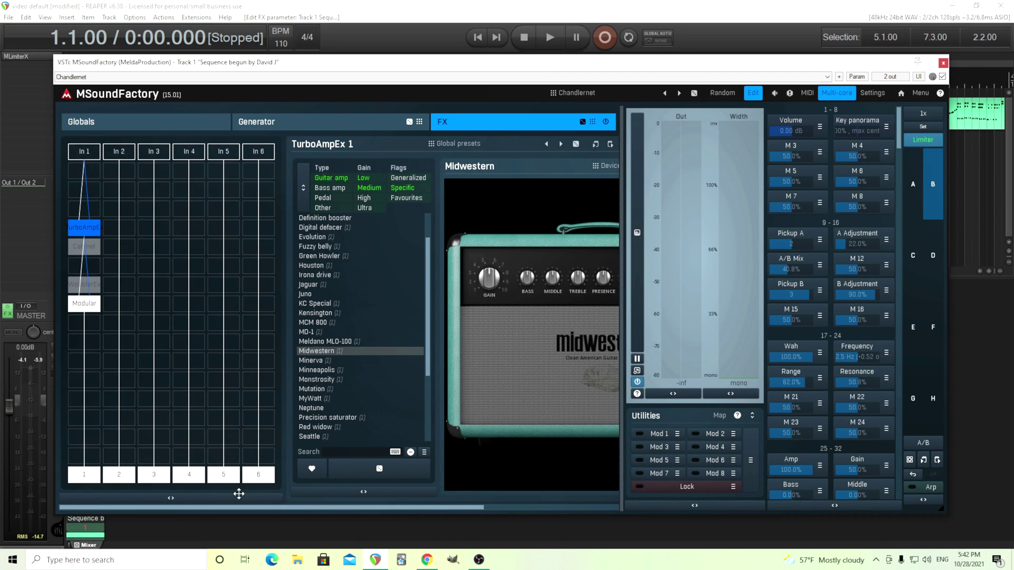
click(96, 252)
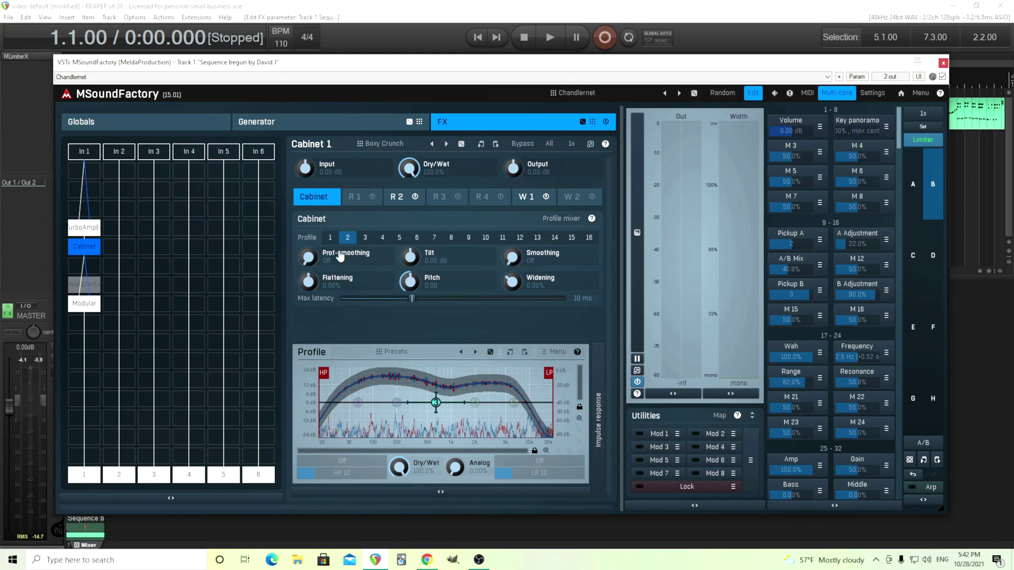
scroll(337, 244, down, 3)
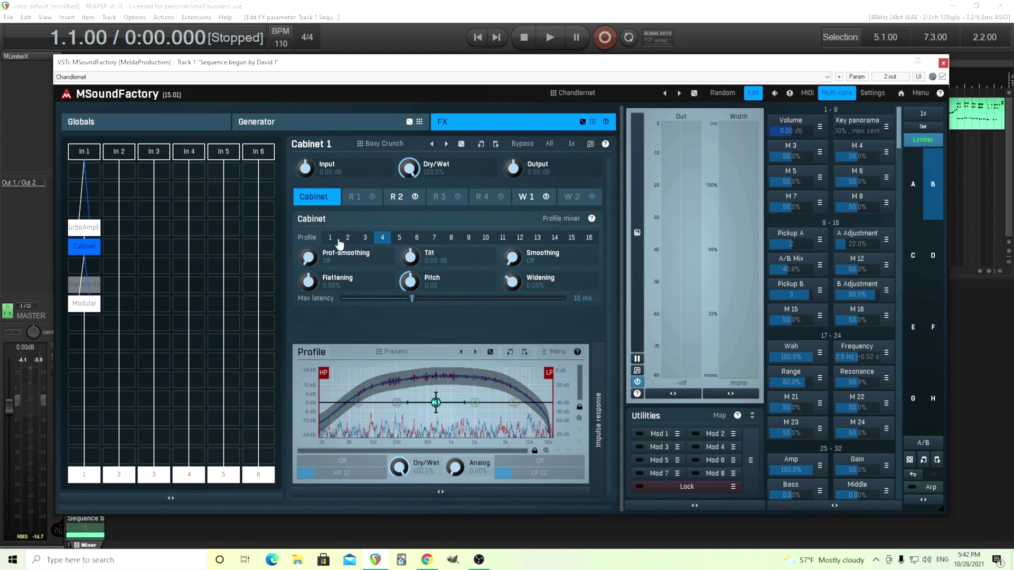
click(334, 242)
click(550, 37)
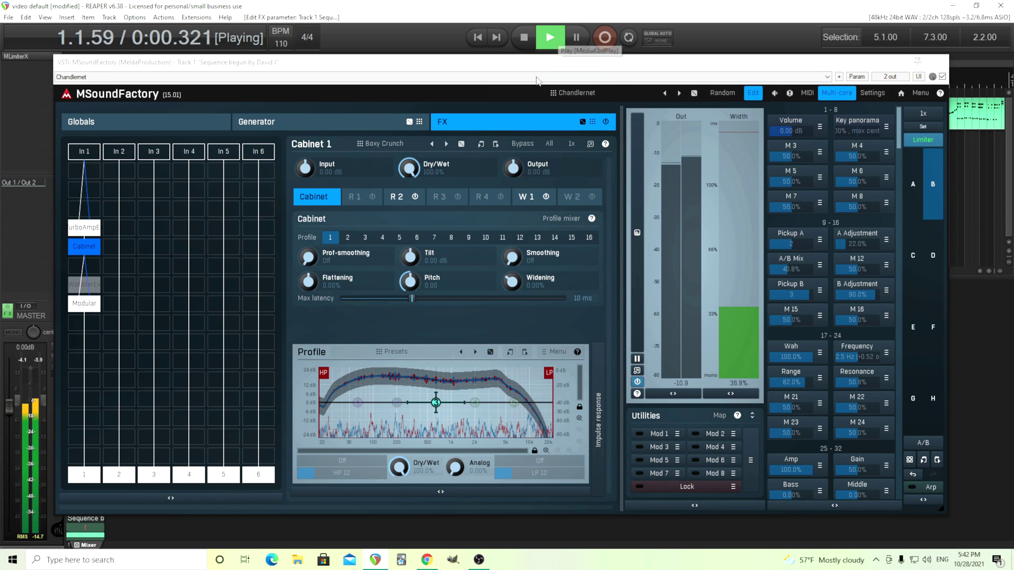
click(346, 238)
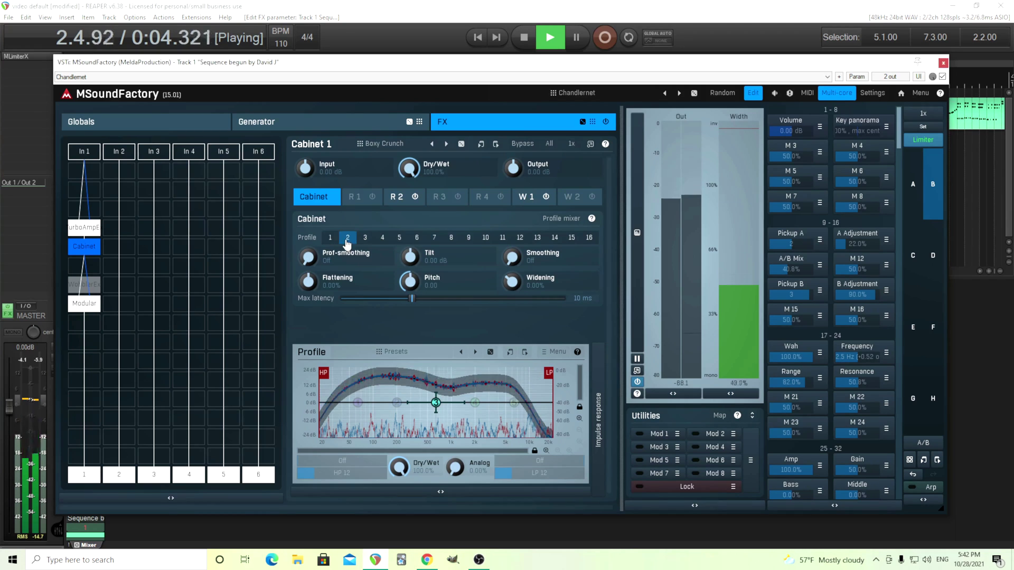
click(366, 240)
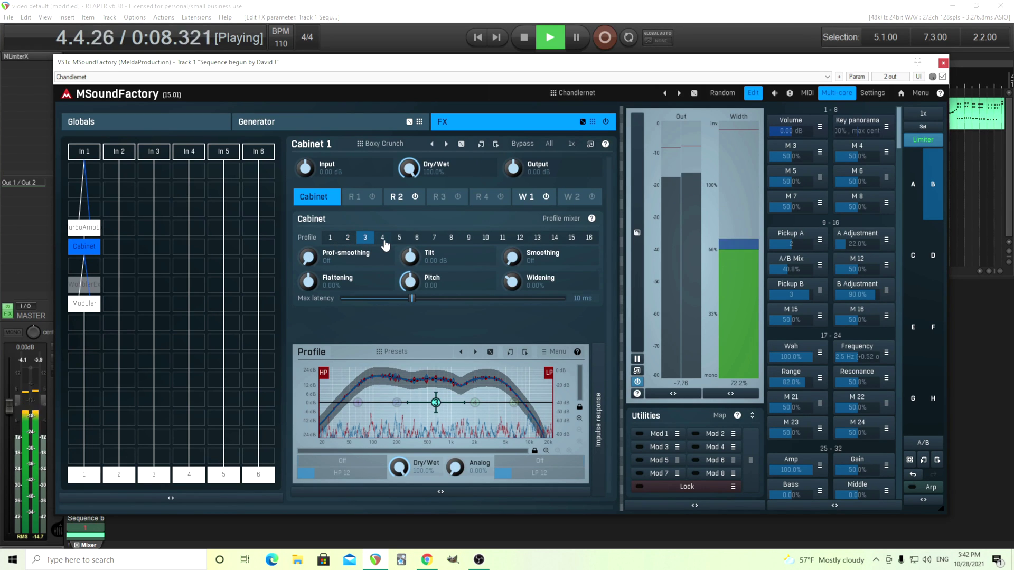
click(384, 241)
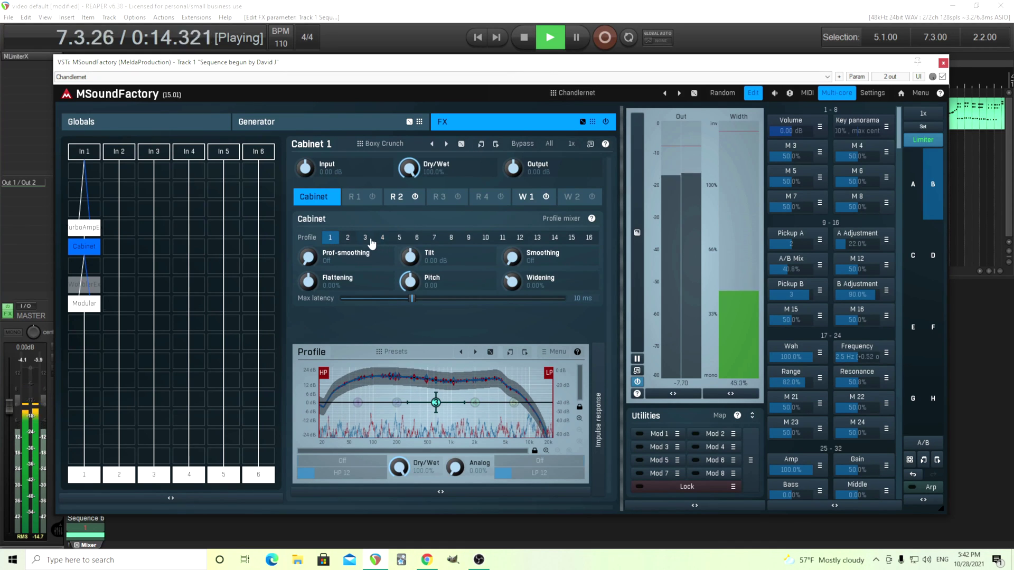
- Stop playback and, on the front panel, cycle the Cabinet selector through 1–4 and back to 1
click(519, 40)
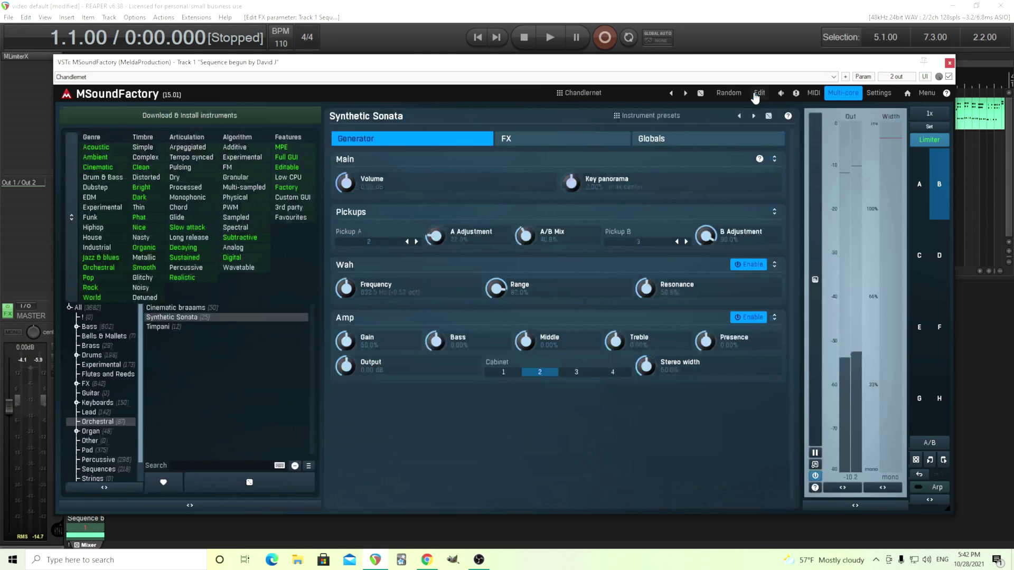
click(753, 92)
click(501, 375)
click(540, 373)
click(576, 373)
click(613, 373)
click(515, 376)
- Cycle Cabinet through 2–4 again, sweep it back to 1, and review the FX and Generator pages
click(542, 375)
click(575, 375)
click(612, 374)
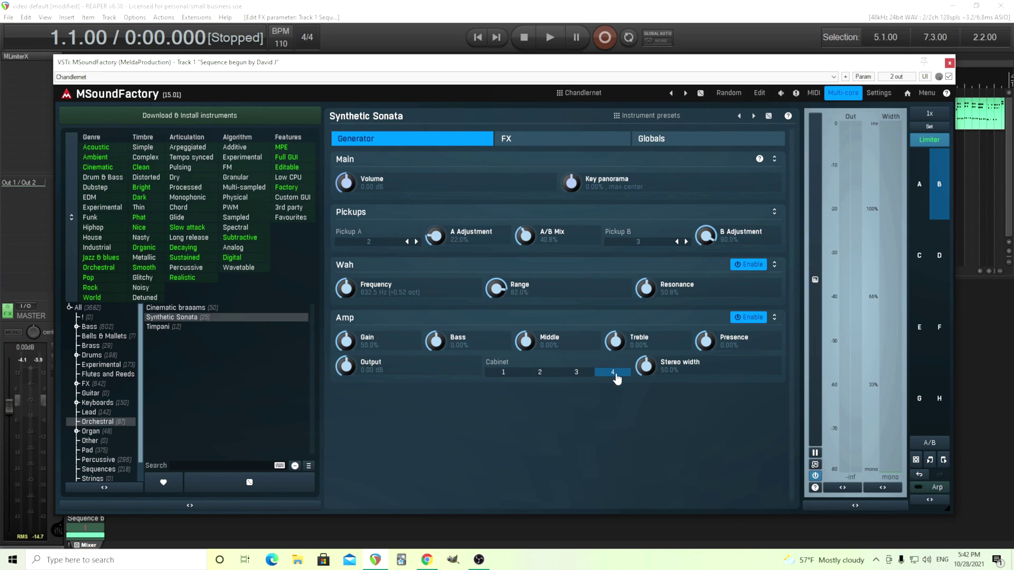
drag(604, 380, 506, 376)
click(506, 138)
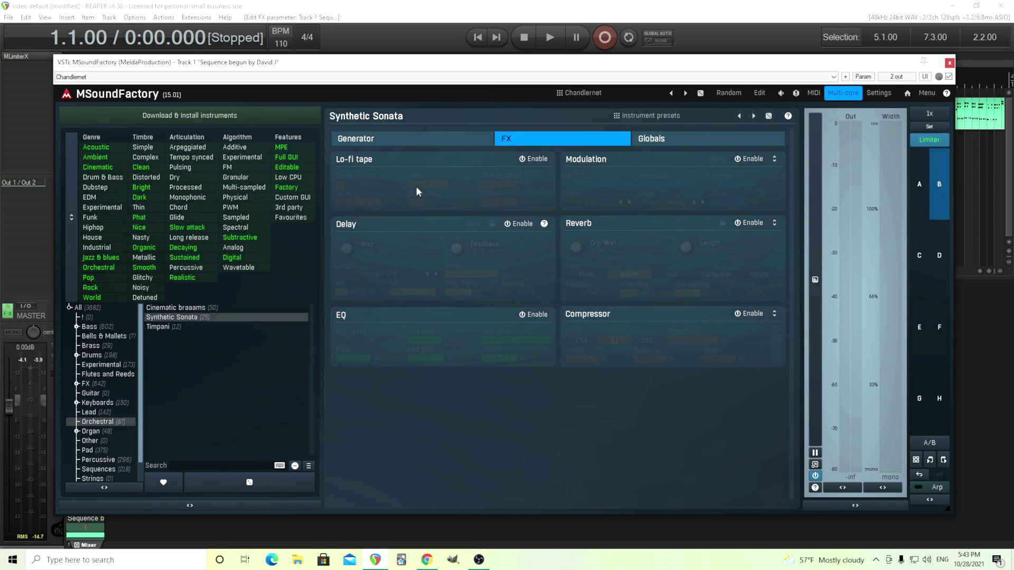
click(395, 140)
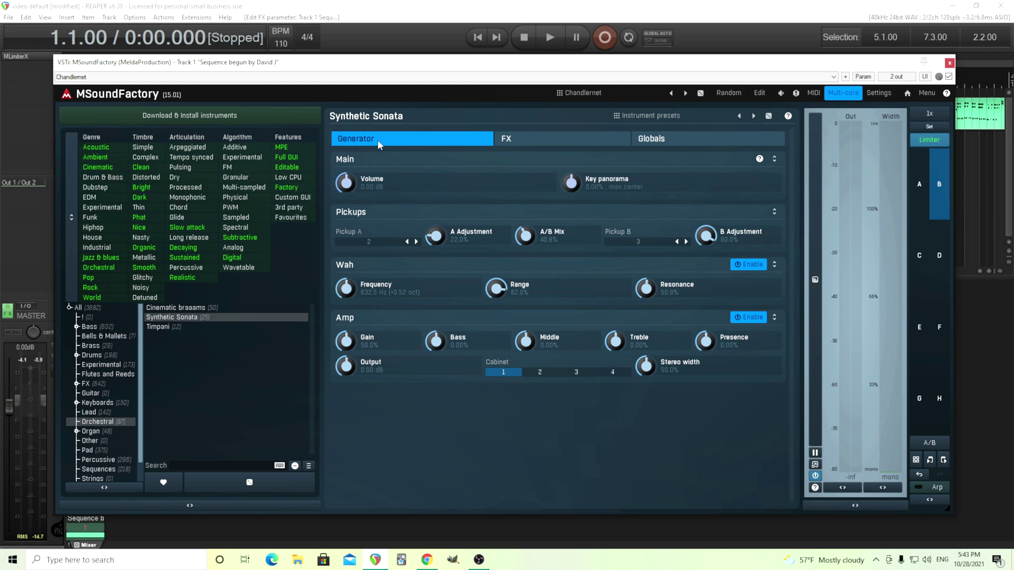